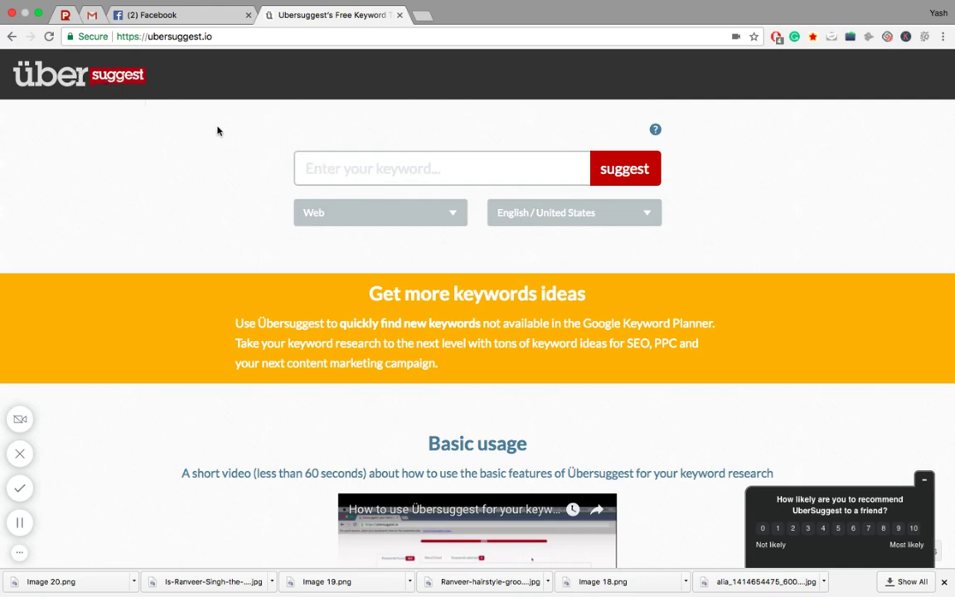
- Look up web keyword suggestions for "on page seo" in English / United States
click(344, 163)
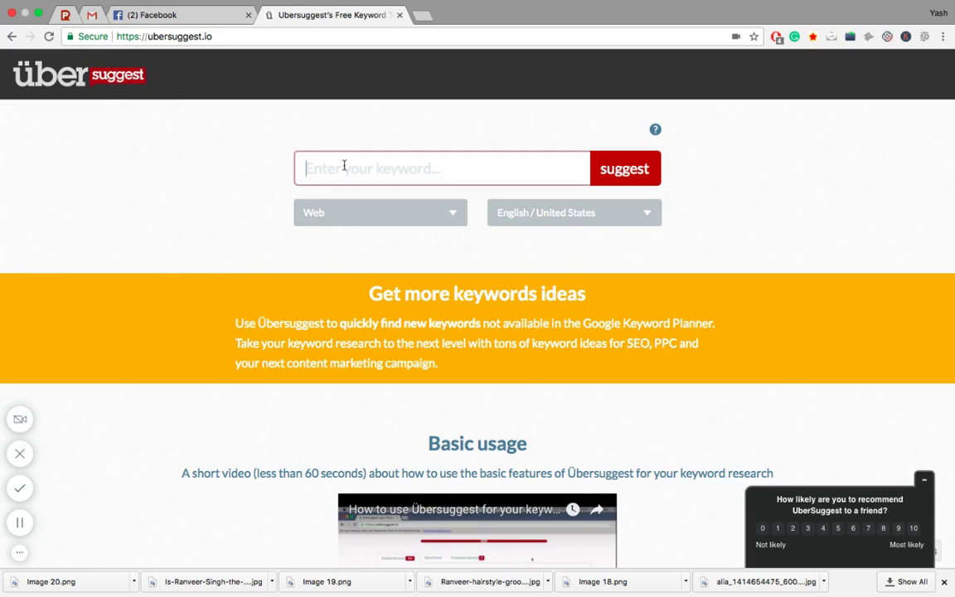
click(389, 171)
key(Down)
key(Return)
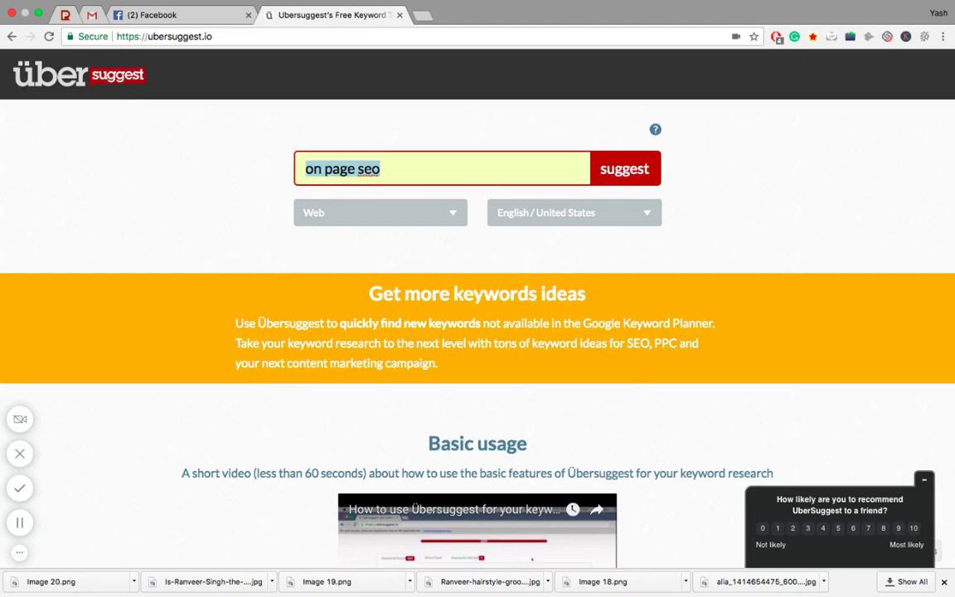
click(427, 177)
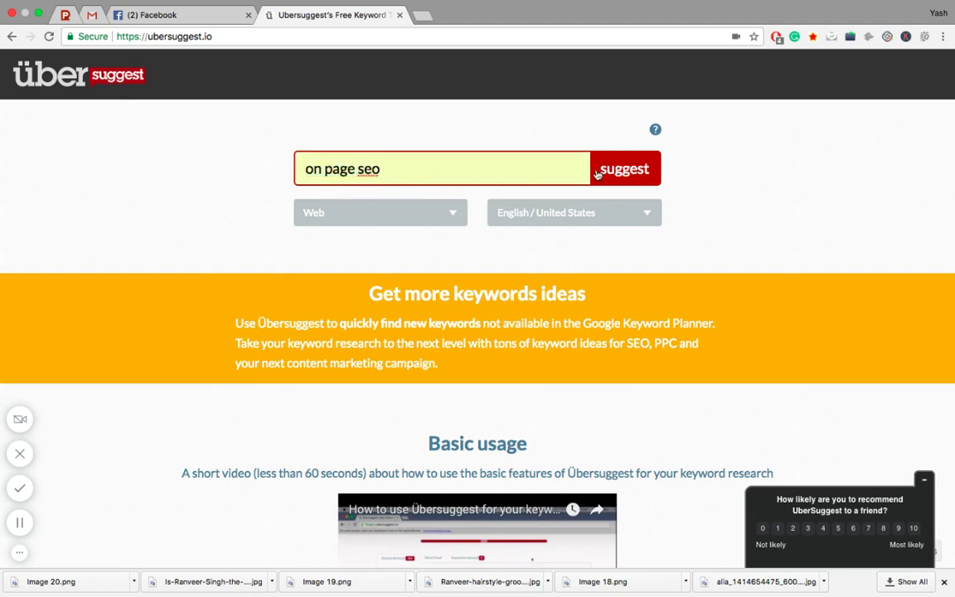
click(627, 172)
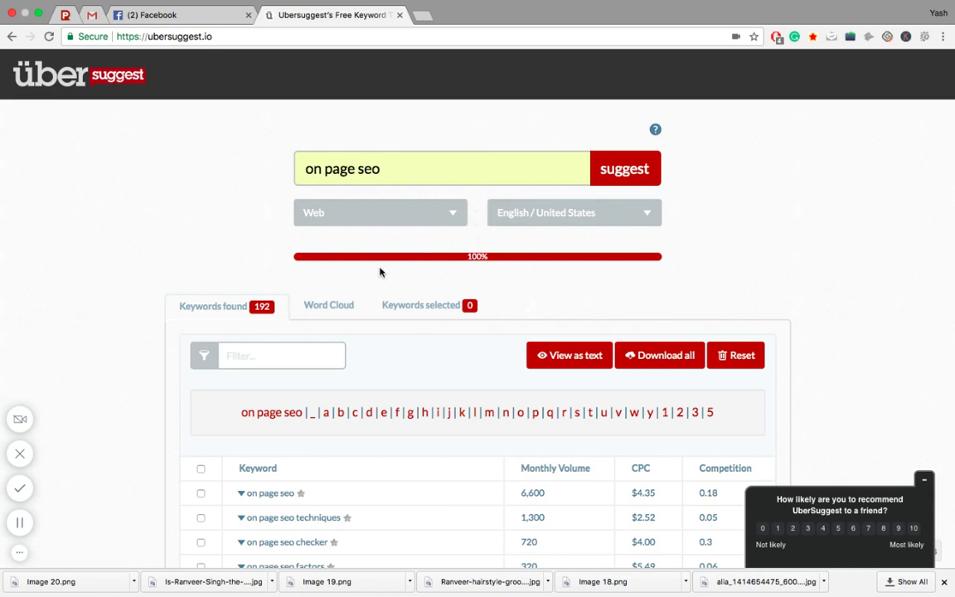
- Expand the suggested keyword "on page seo techniques 2017" and open the options of the resulting keyword
scroll(286, 192, down, 3)
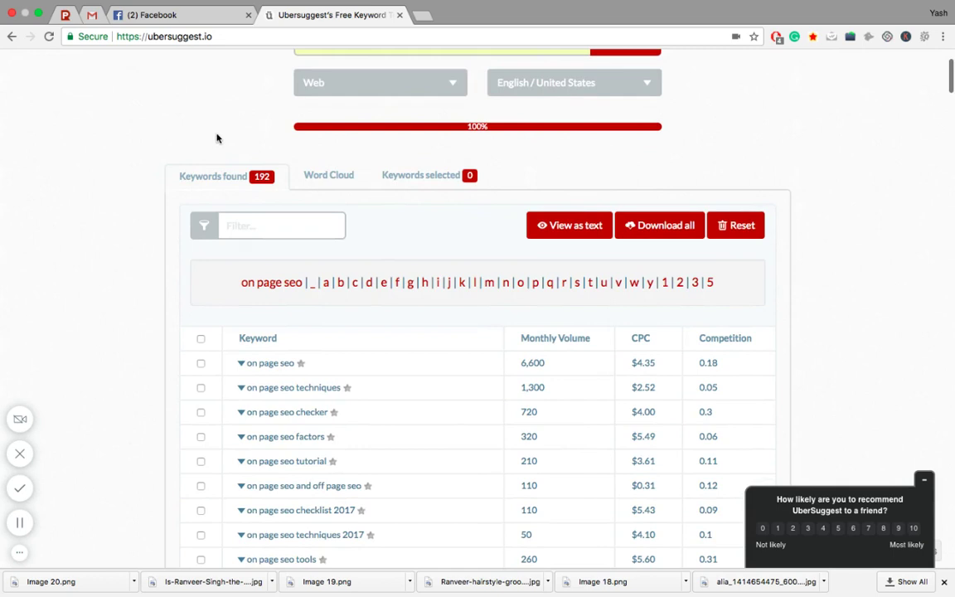
scroll(241, 179, down, 3)
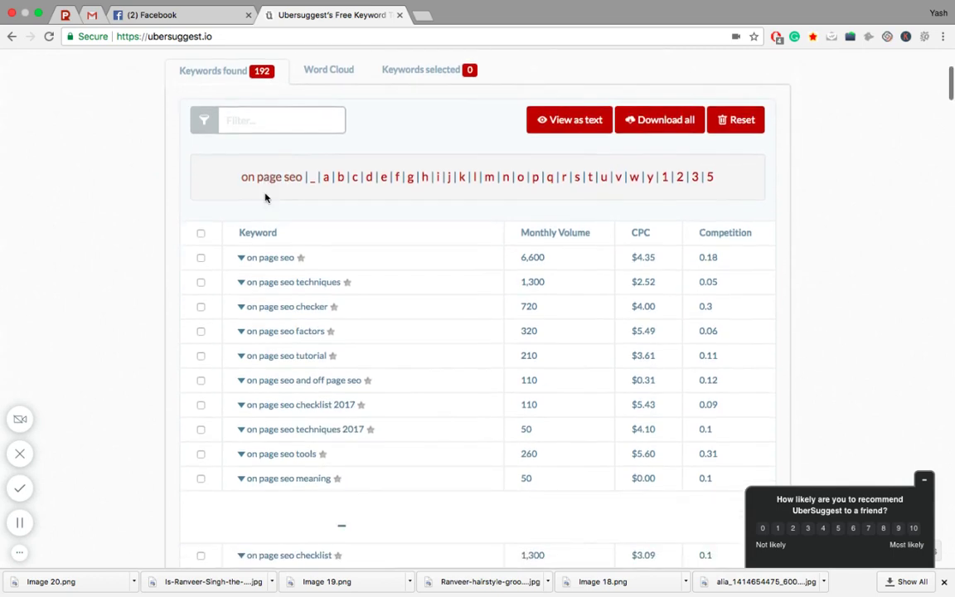
scroll(265, 197, down, 3)
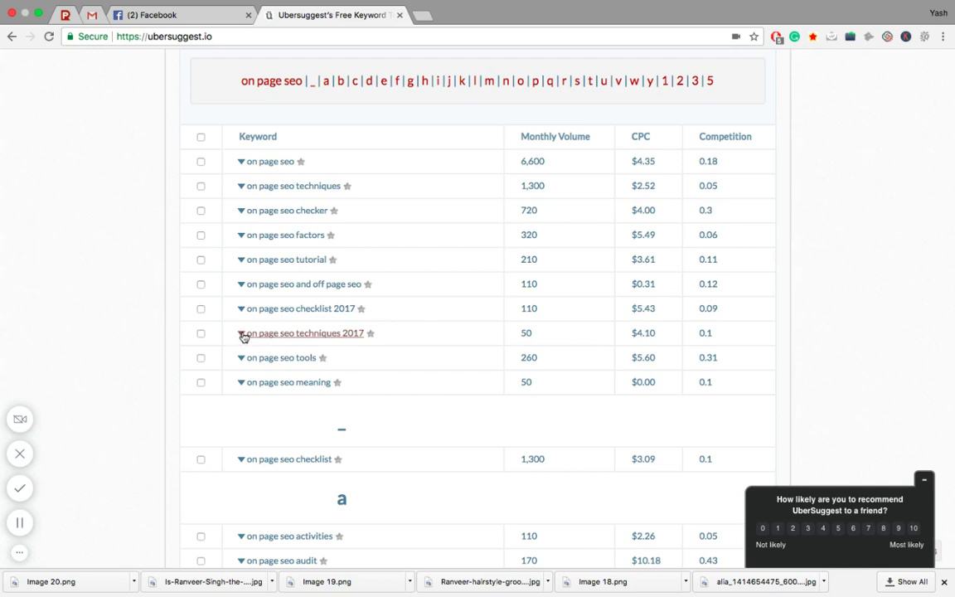
click(242, 335)
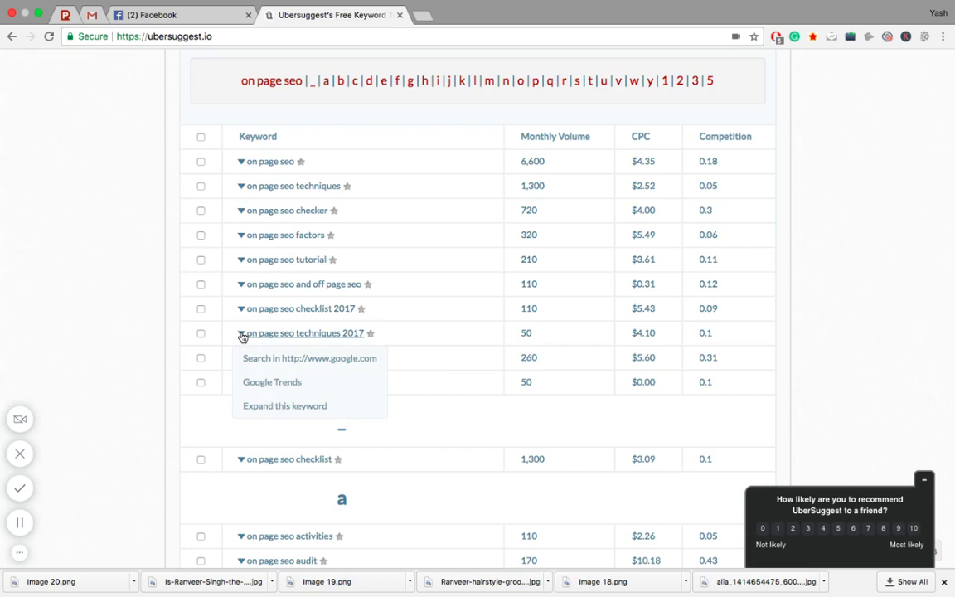
click(265, 407)
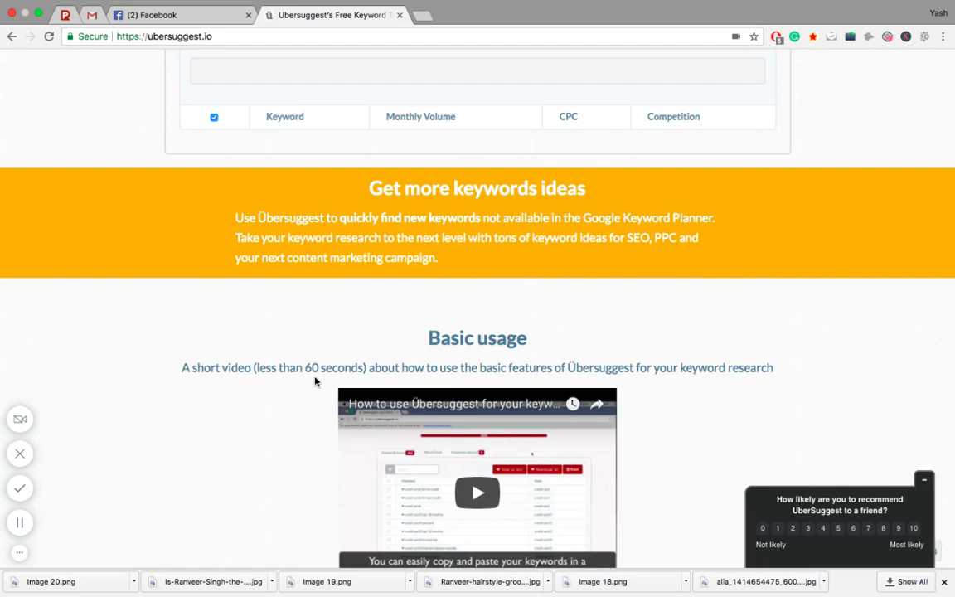
scroll(338, 193, up, 1)
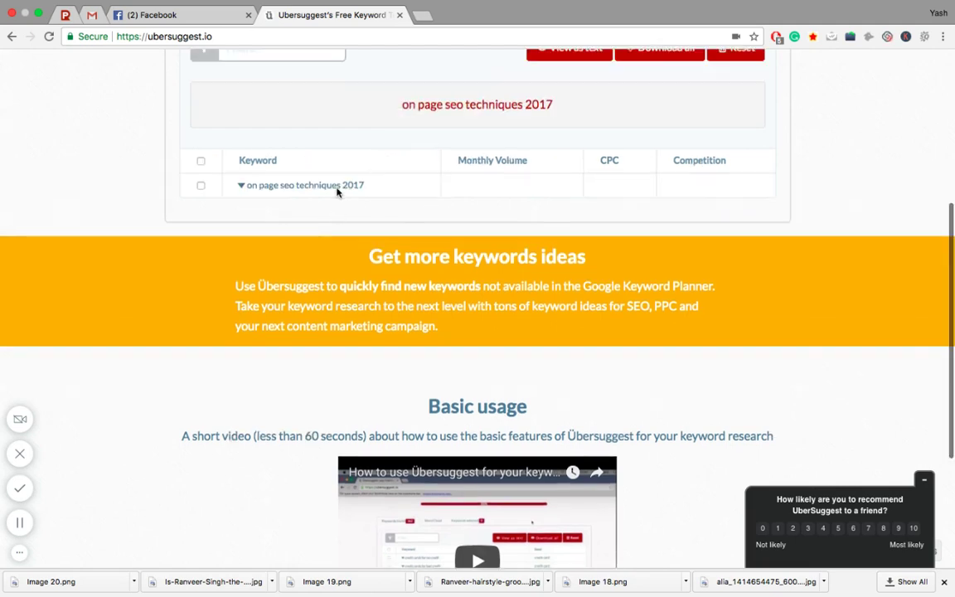
click(242, 211)
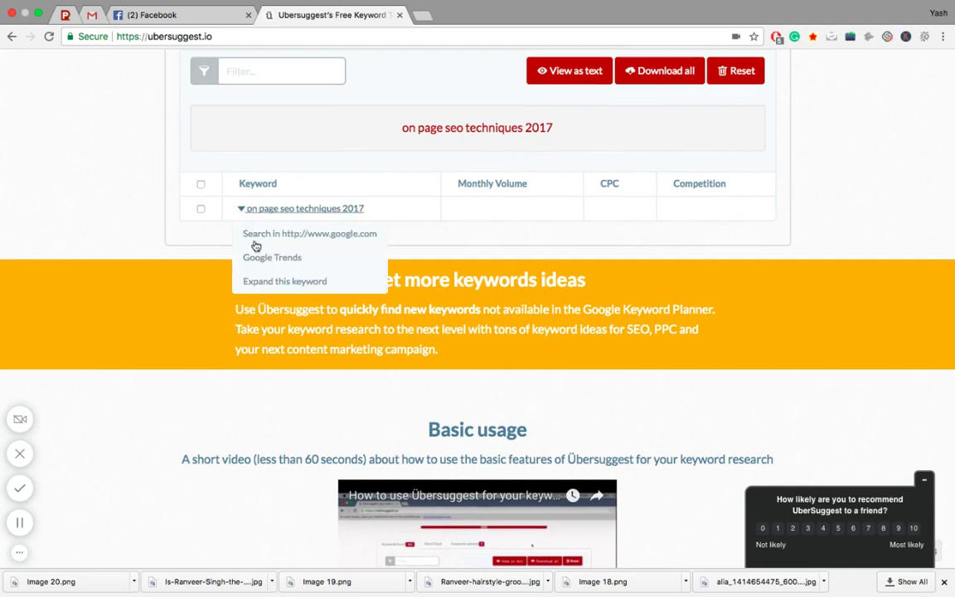
- Return to the empty keyword search page and request suggestions for "on page seo" again
click(11, 36)
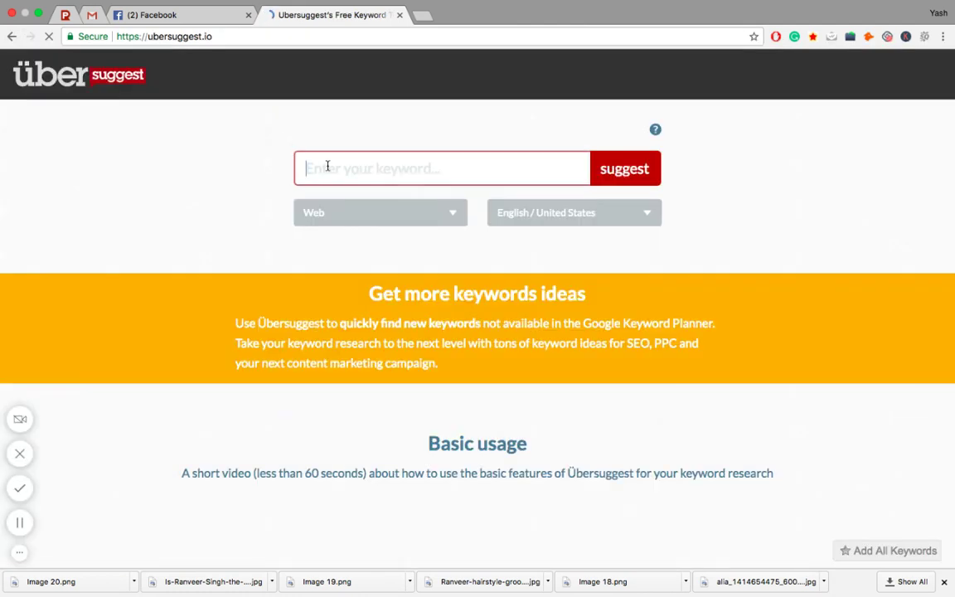
click(327, 166)
text(in dp)
key(BackSpace)
key(BackSpace)
key(BackSpace)
key(BackSpace)
key(BackSpace)
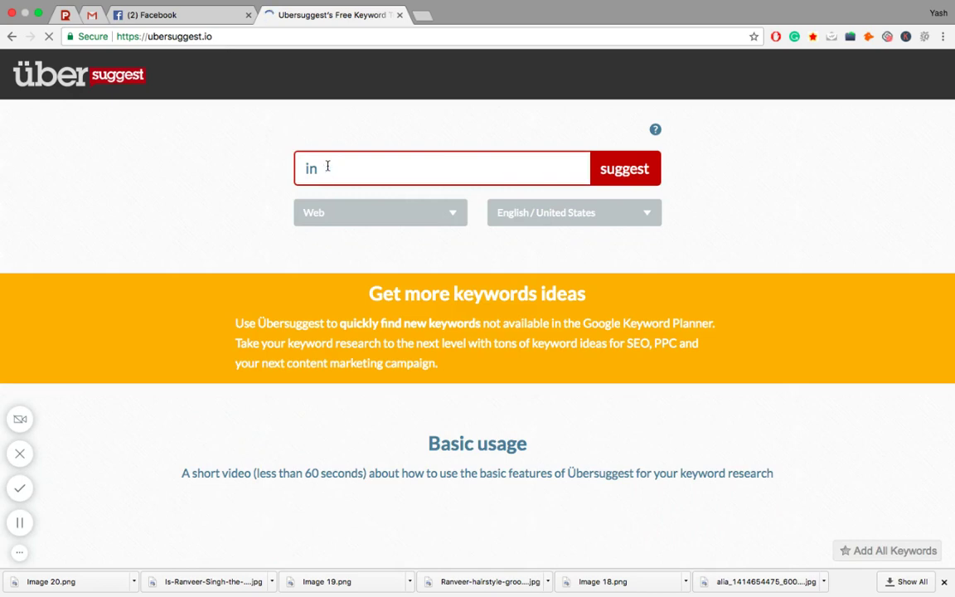
text(on page soe)
key(BackSpace)
key(BackSpace)
text(eo)
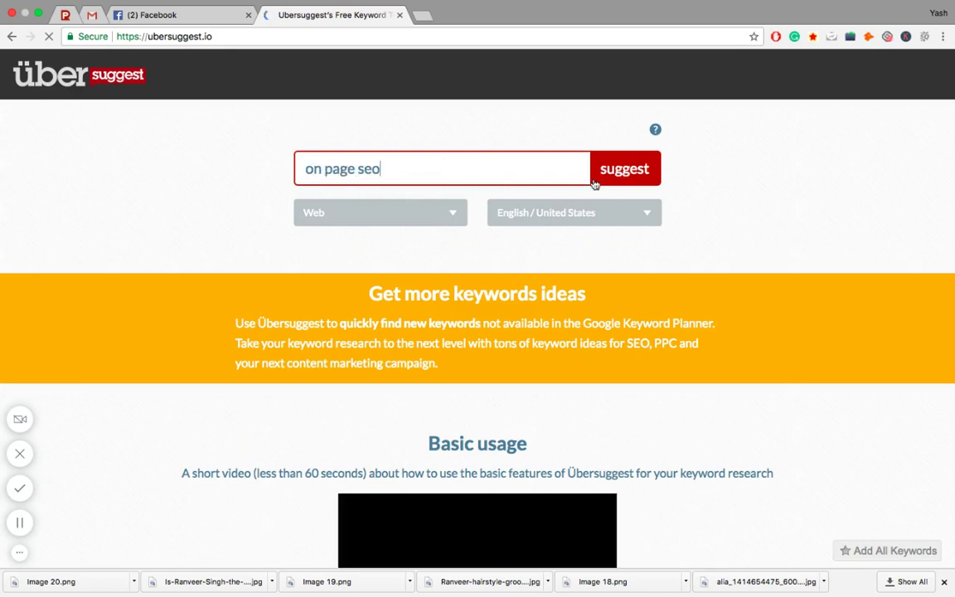
key(Return)
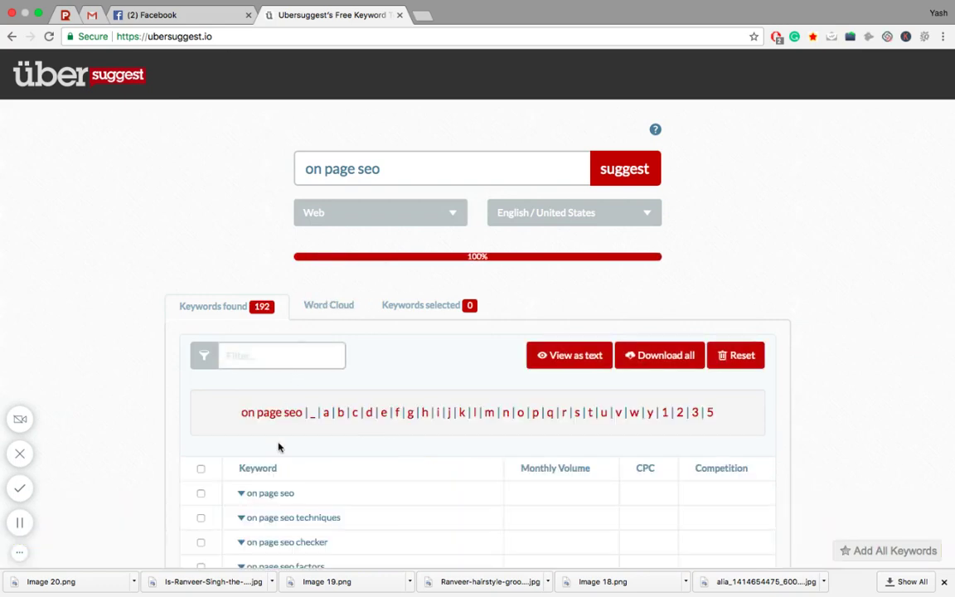
- Open the options of the "on page seo" keyword in the results list
scroll(251, 414, down, 5)
click(246, 289)
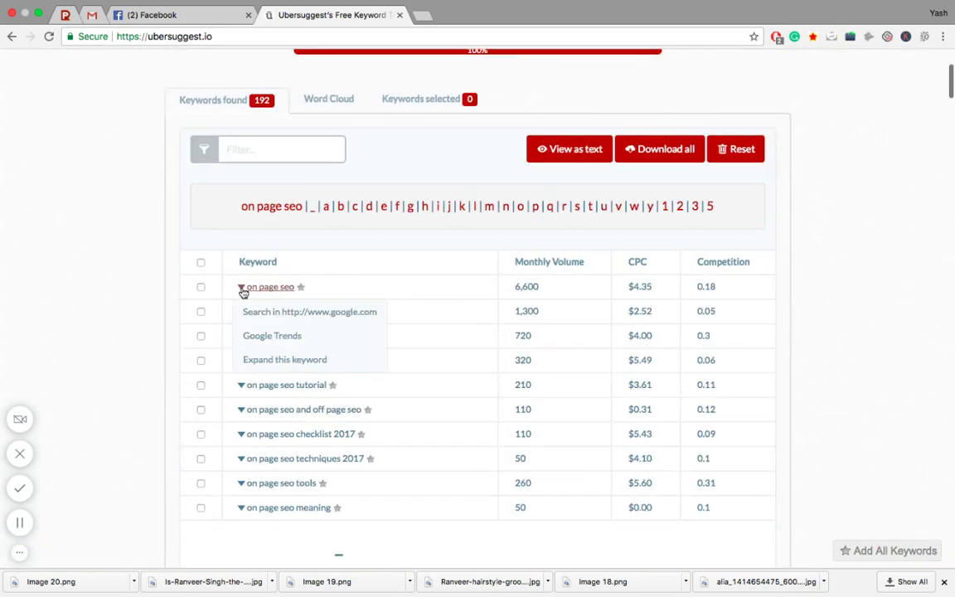
click(253, 362)
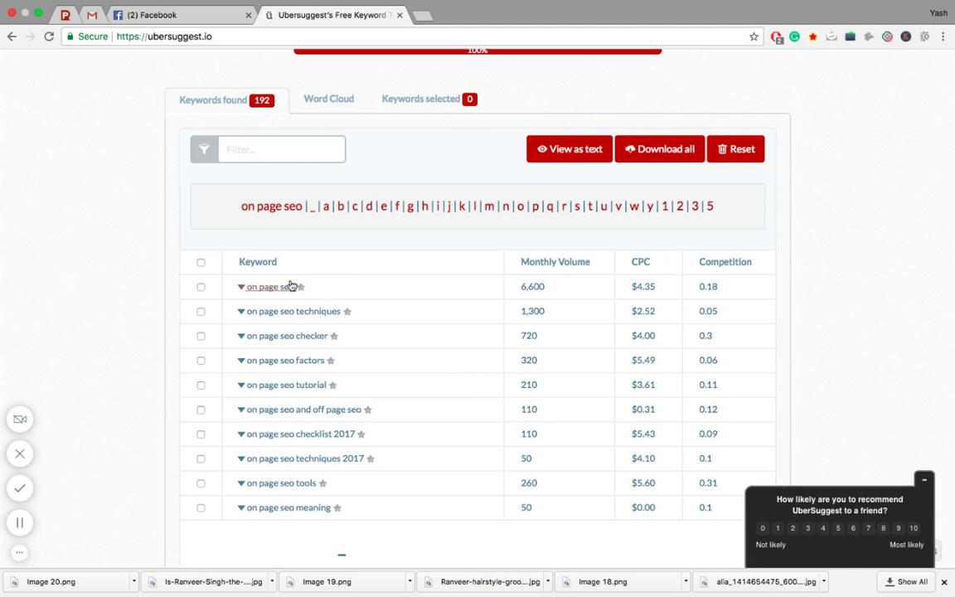
- Filter the found keywords by "on page seo factors" and review the matching entries
click(272, 154)
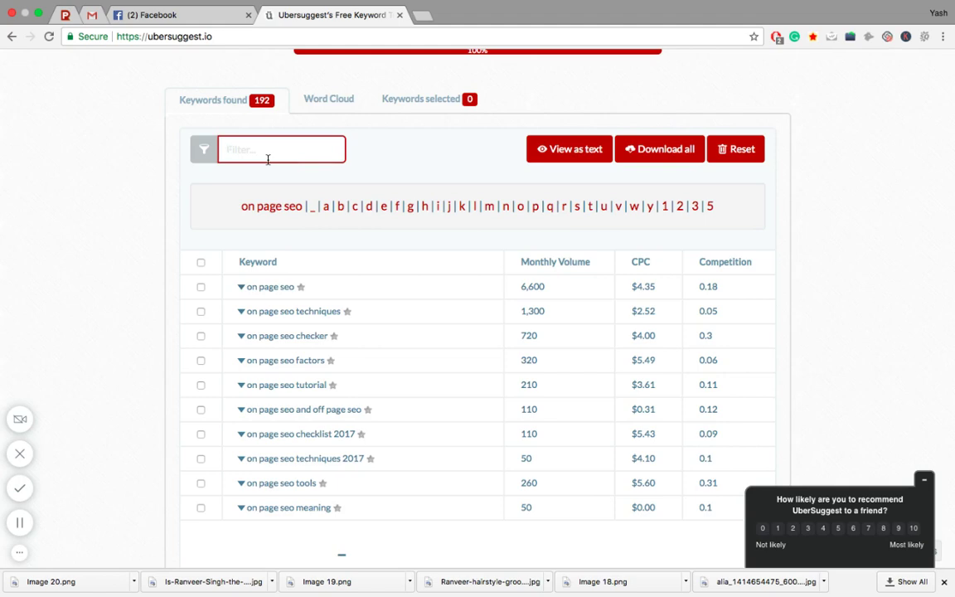
text(on page seo fac)
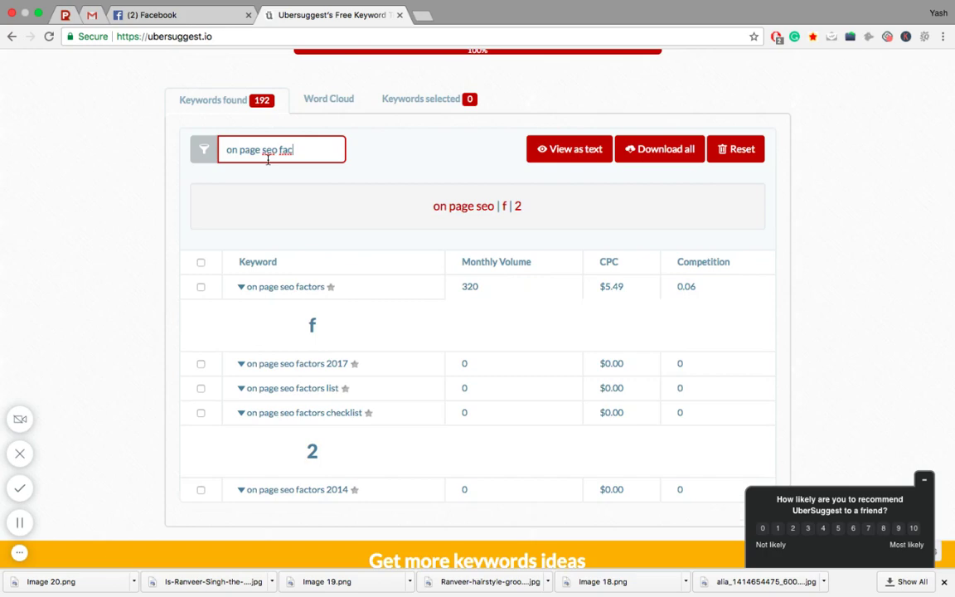
text(tors)
scroll(335, 320, down, 1)
scroll(336, 319, down, 2)
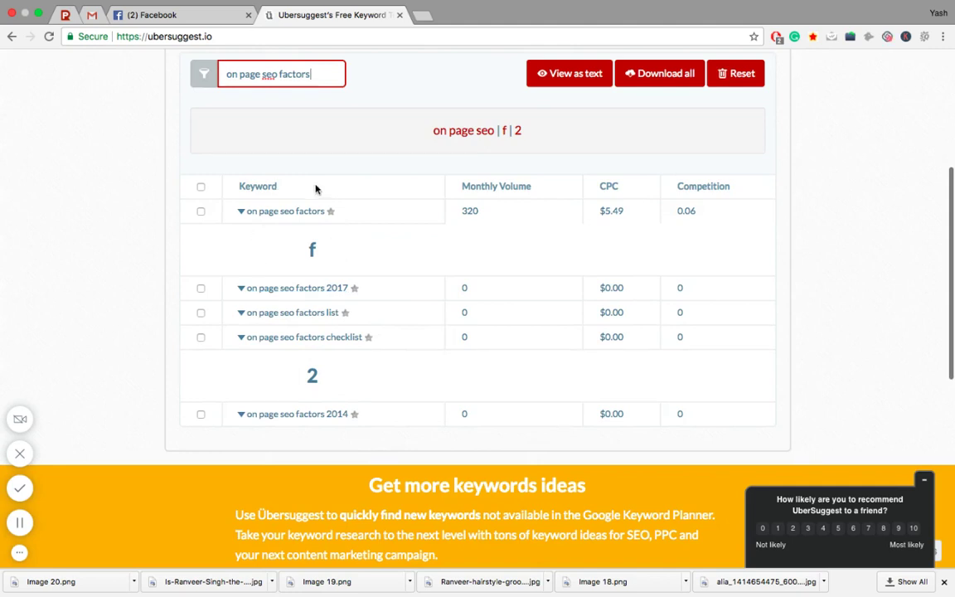
scroll(391, 407, up, 4)
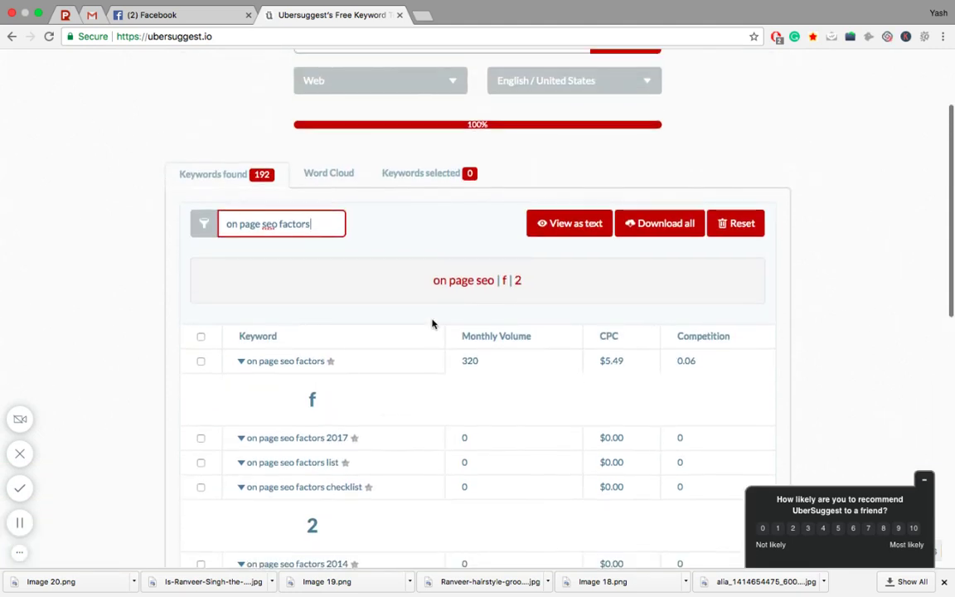
scroll(452, 307, down, 2)
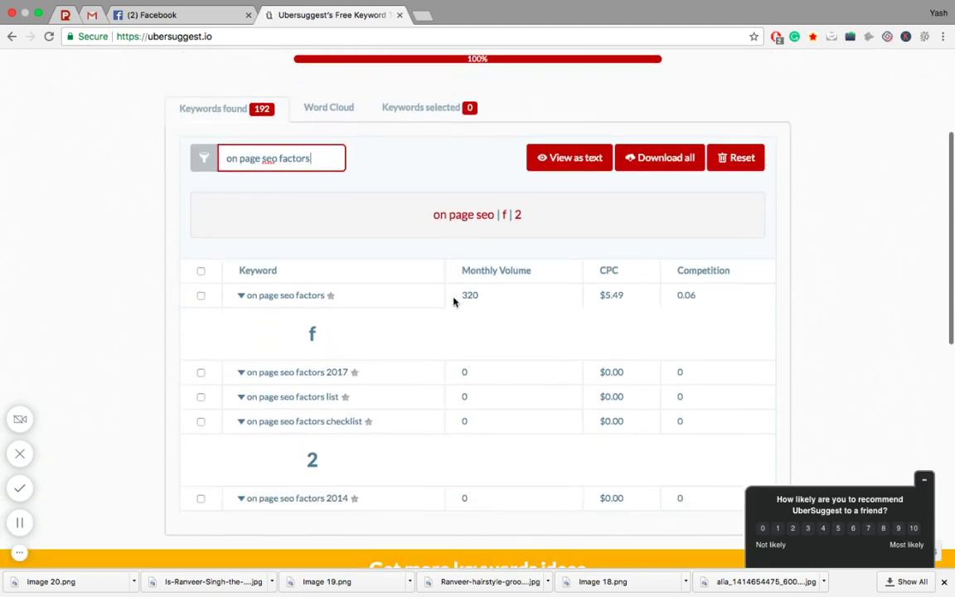
- View the found keywords as a plain text list, look through it, and close the list
click(560, 163)
scroll(407, 180, down, 3)
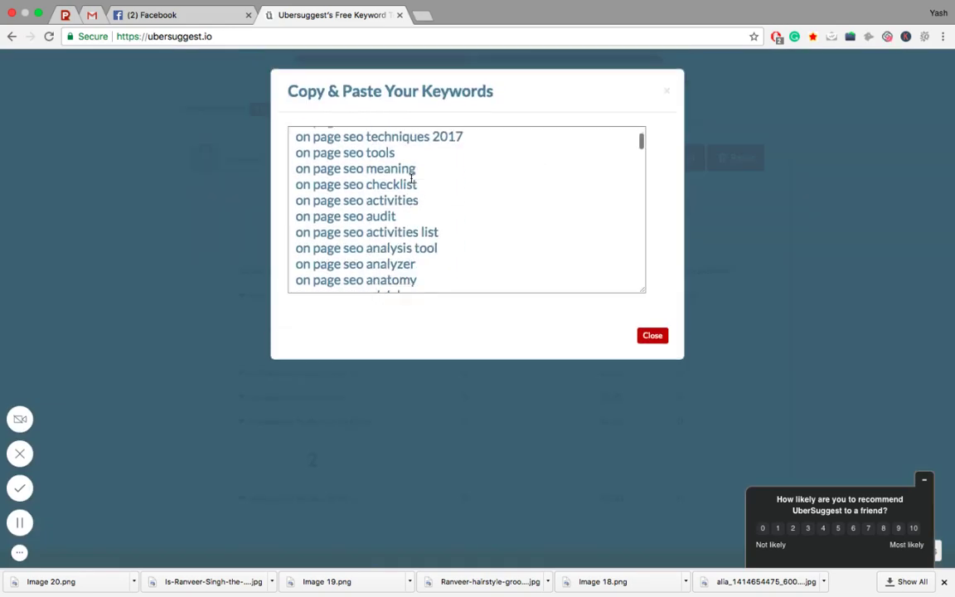
scroll(412, 178, down, 10)
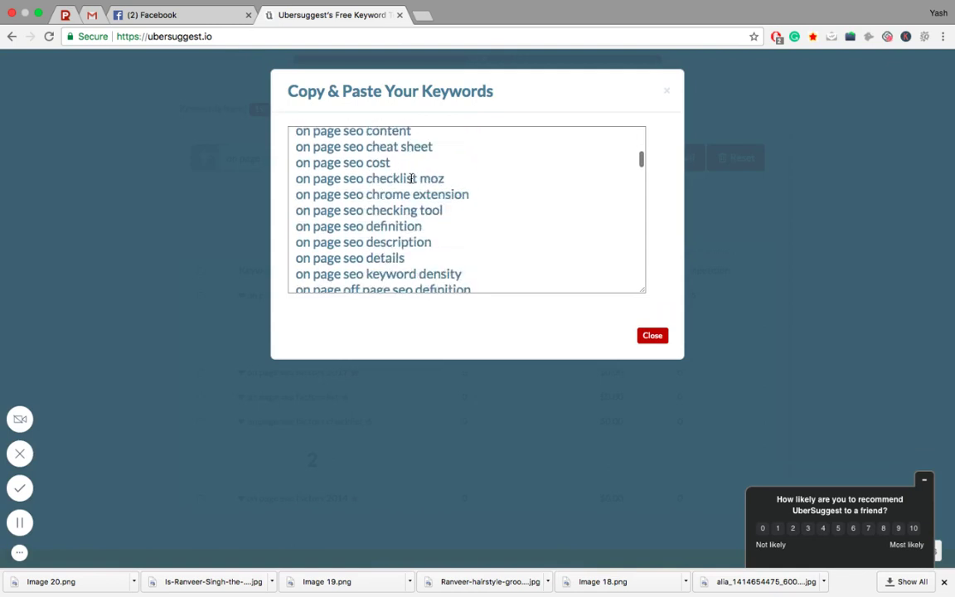
scroll(411, 178, down, 10)
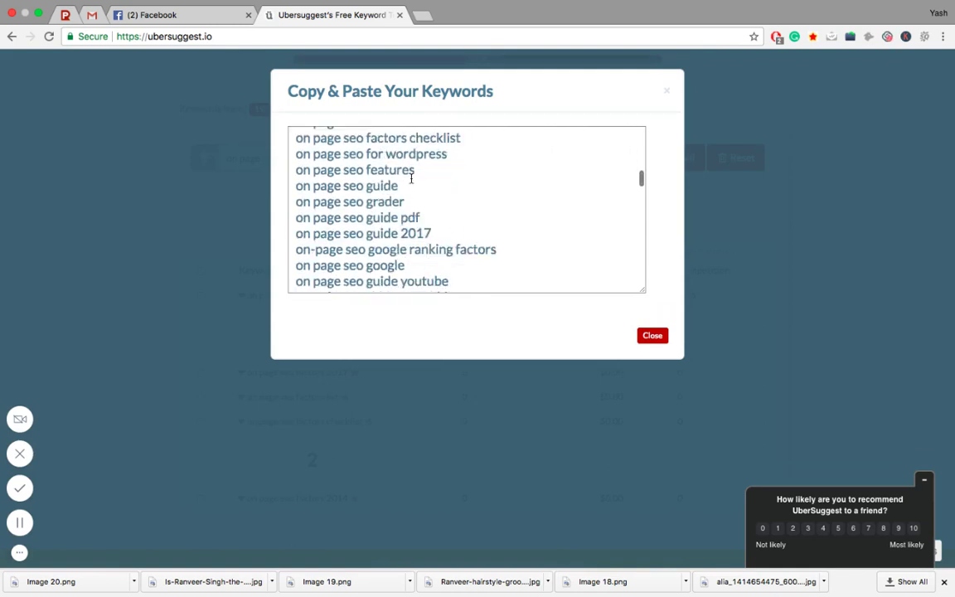
scroll(411, 178, down, 10)
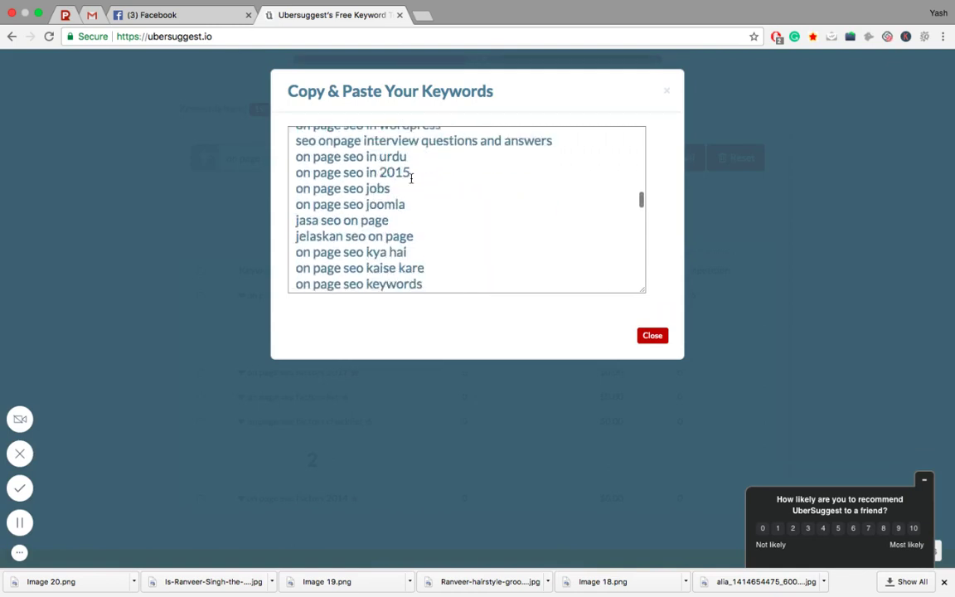
scroll(411, 178, down, 8)
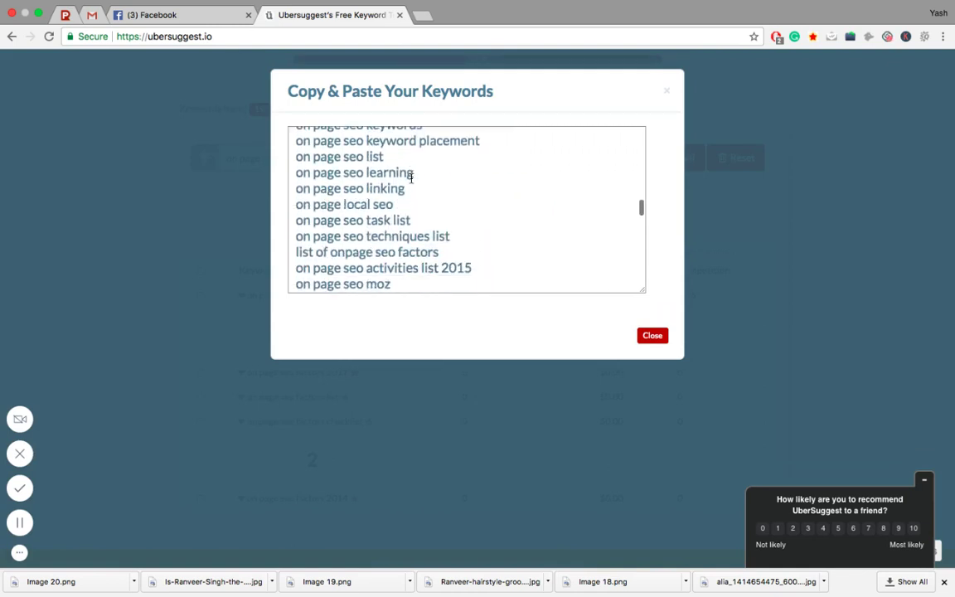
click(667, 93)
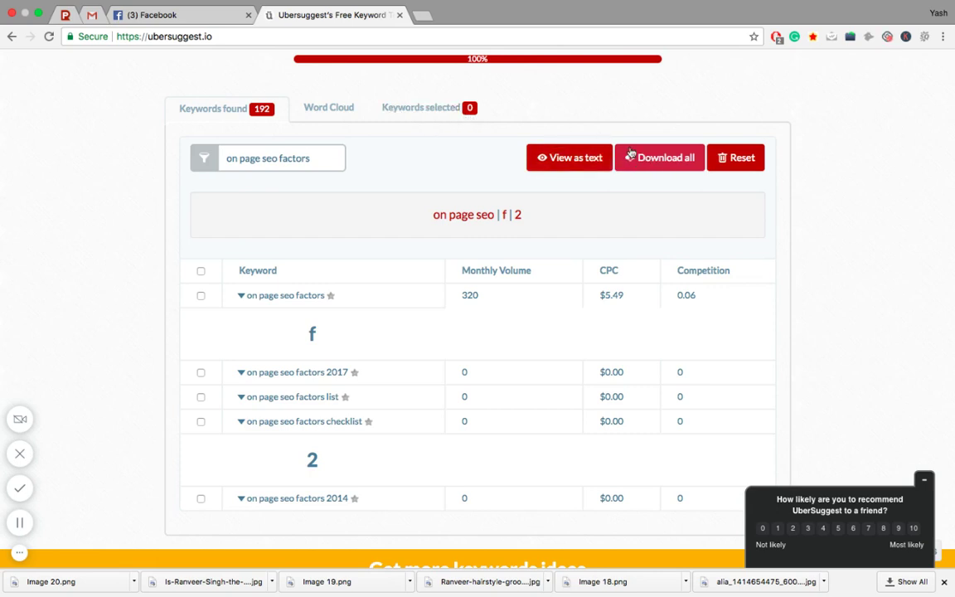
- Clear the keyword filter and download all found keywords
triple_click(321, 159)
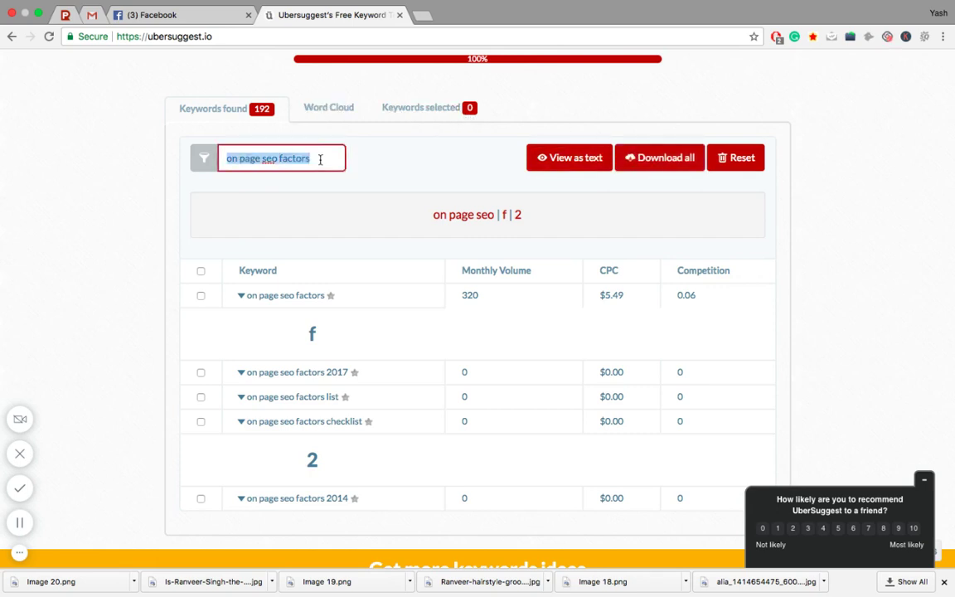
key(BackSpace)
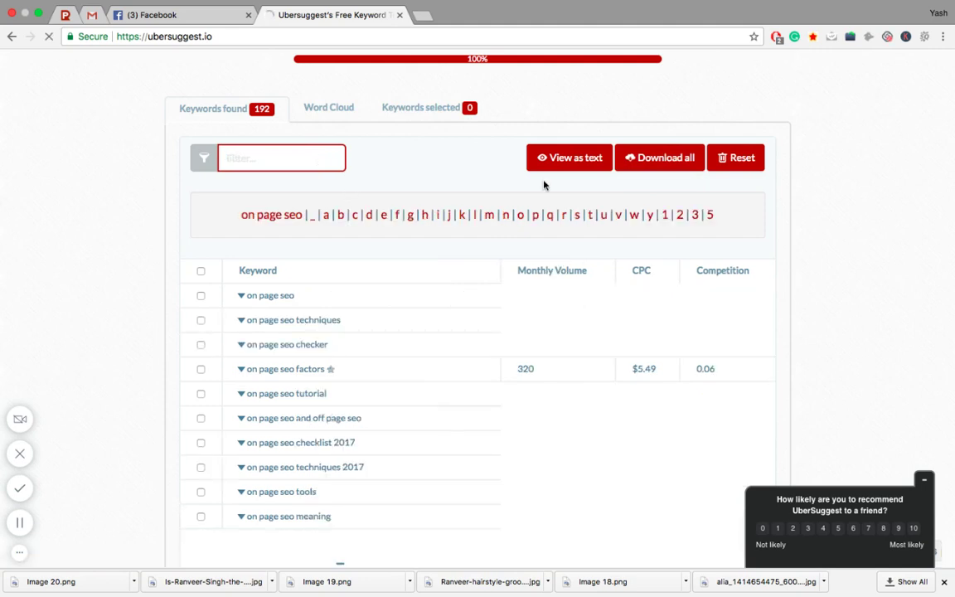
click(662, 162)
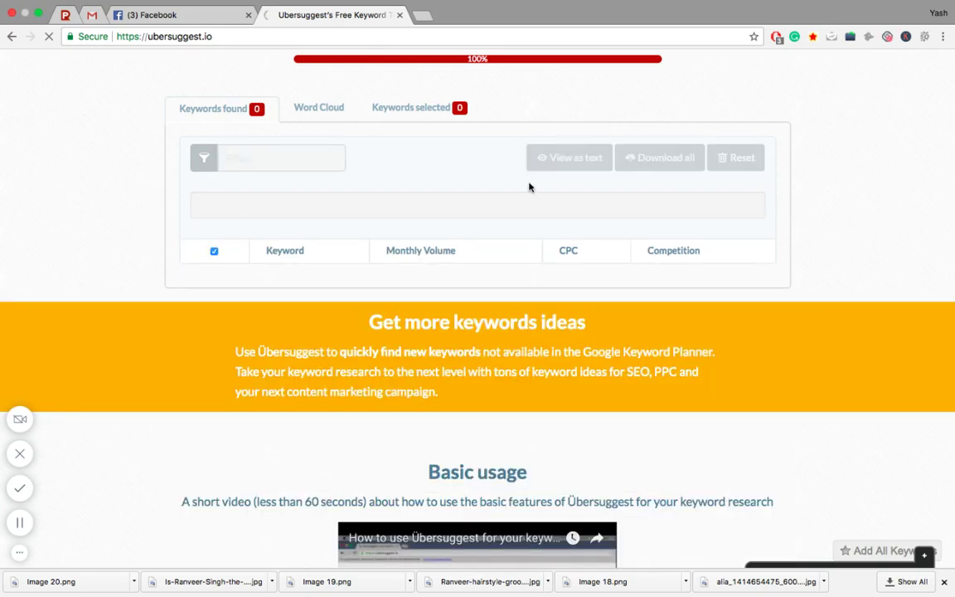
- Open the word cloud for the "on page seo" search
scroll(497, 187, up, 5)
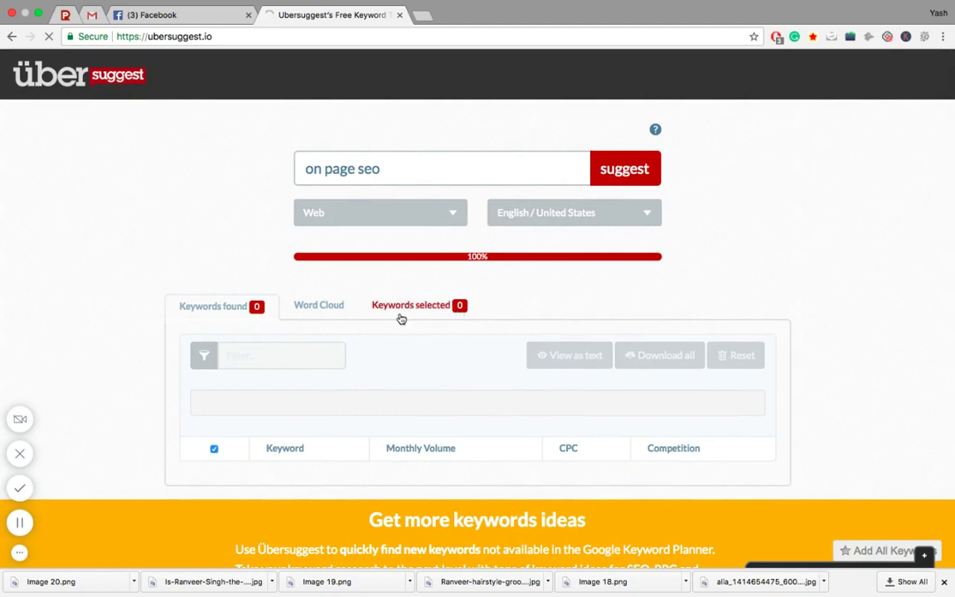
click(329, 309)
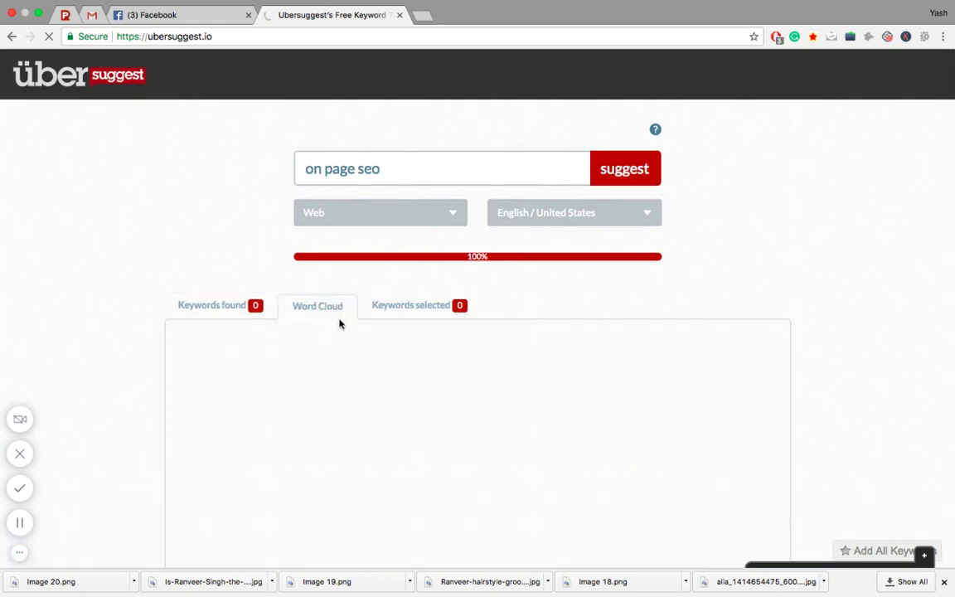
scroll(339, 321, down, 1)
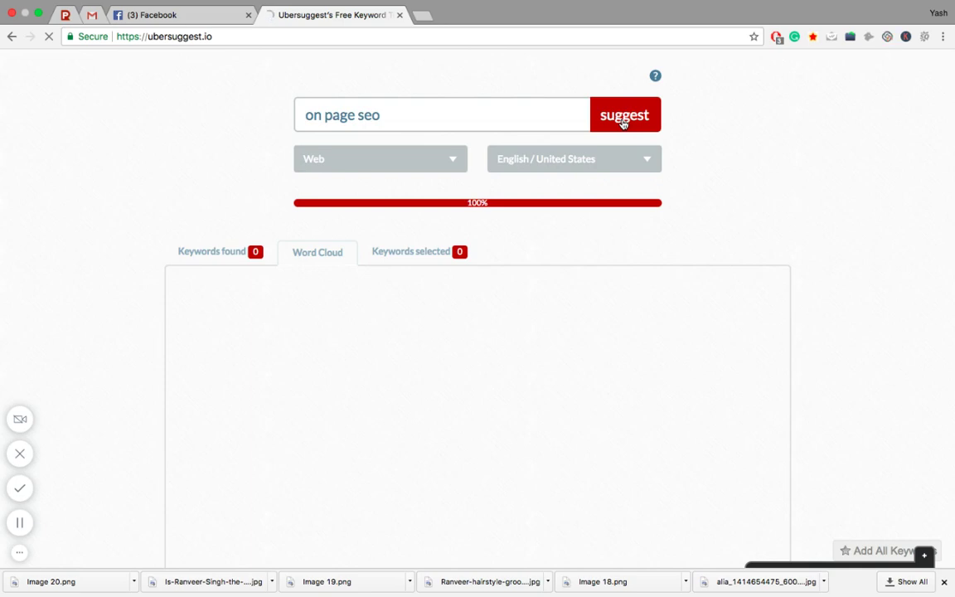
- Replace the search term with "credit card" and request its keyword suggestions
click(386, 113)
double_click(386, 112)
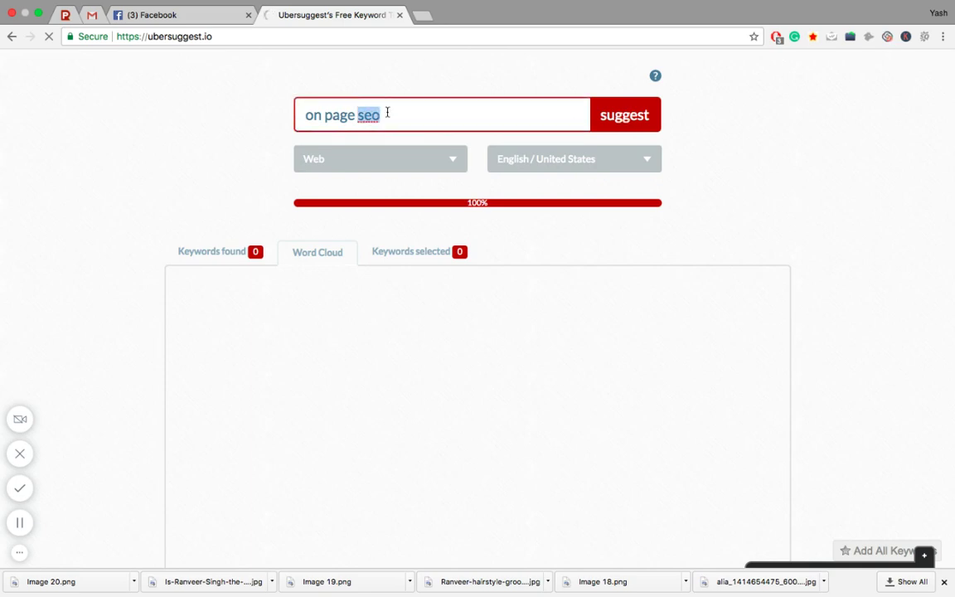
click(387, 113)
triple_click(387, 113)
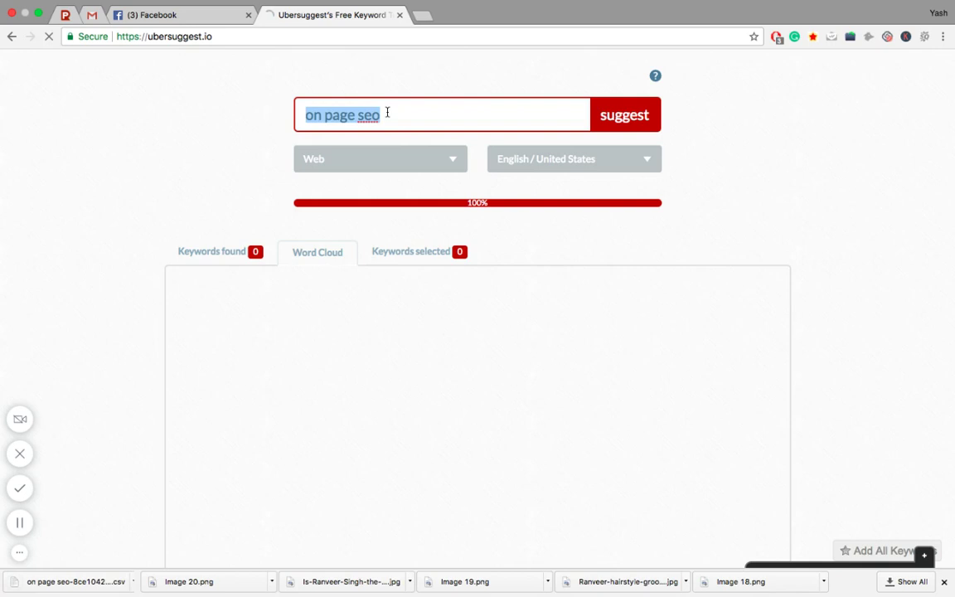
text(cre)
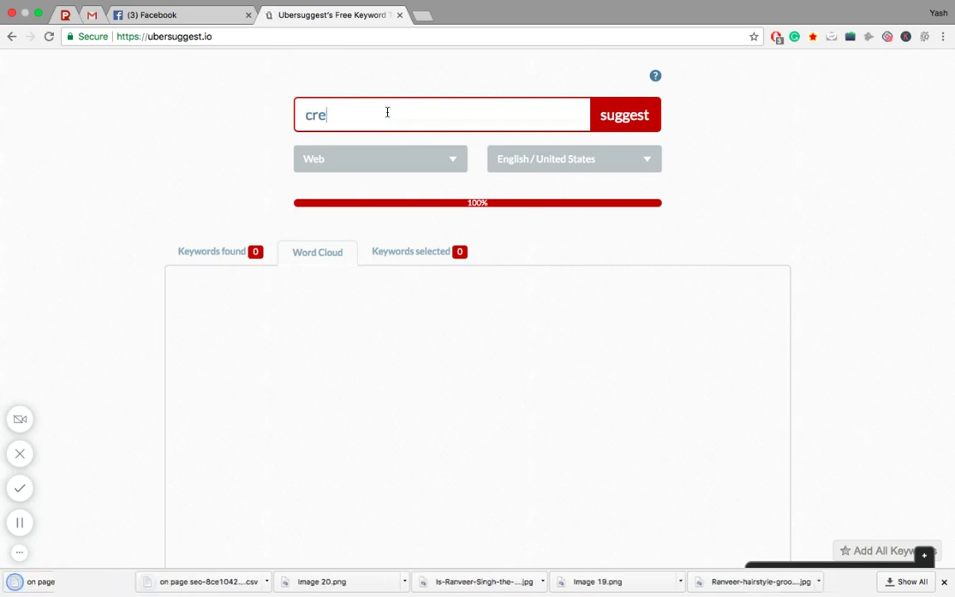
text(dit )
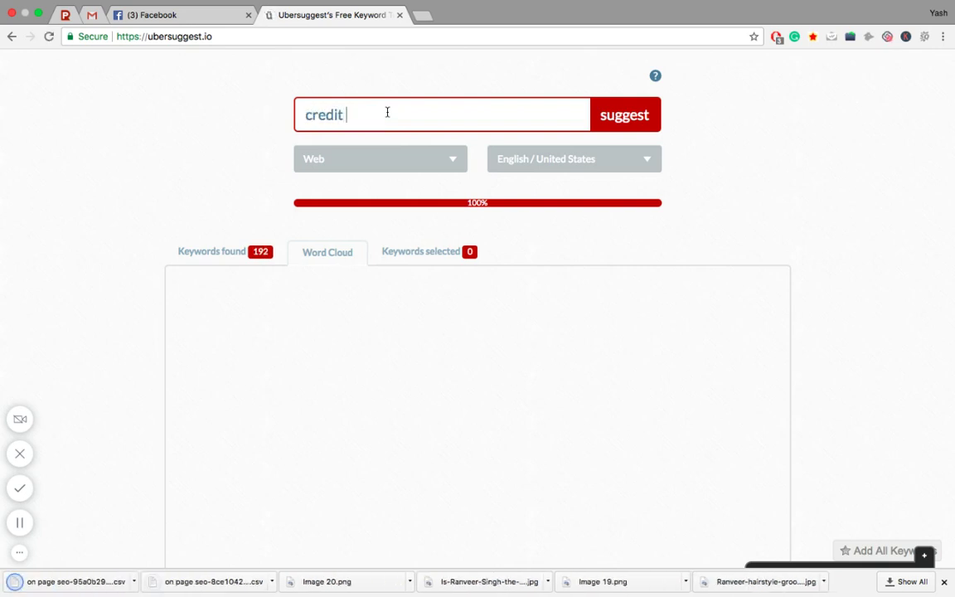
text(card)
- Open the downloaded "on page seo" CSV file and return to the keyword search page
click(94, 581)
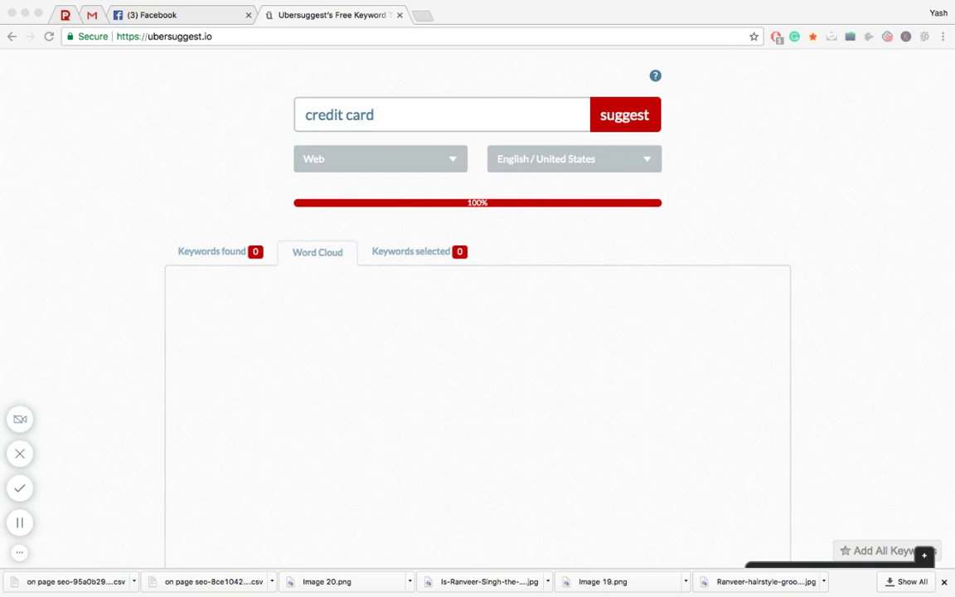
click(234, 409)
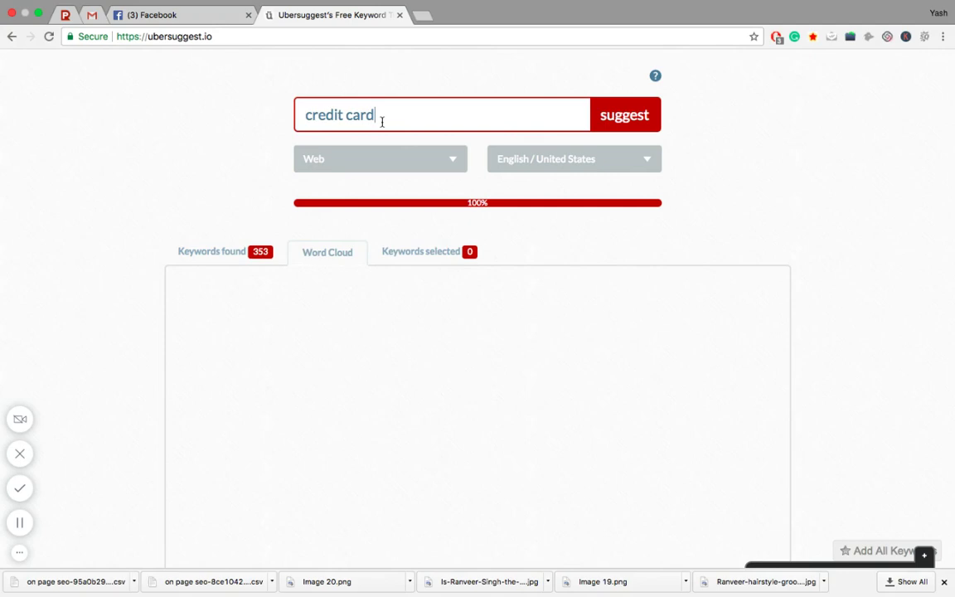
- Rerun the "credit card" suggestions, check the found keywords, and open the word cloud
click(636, 121)
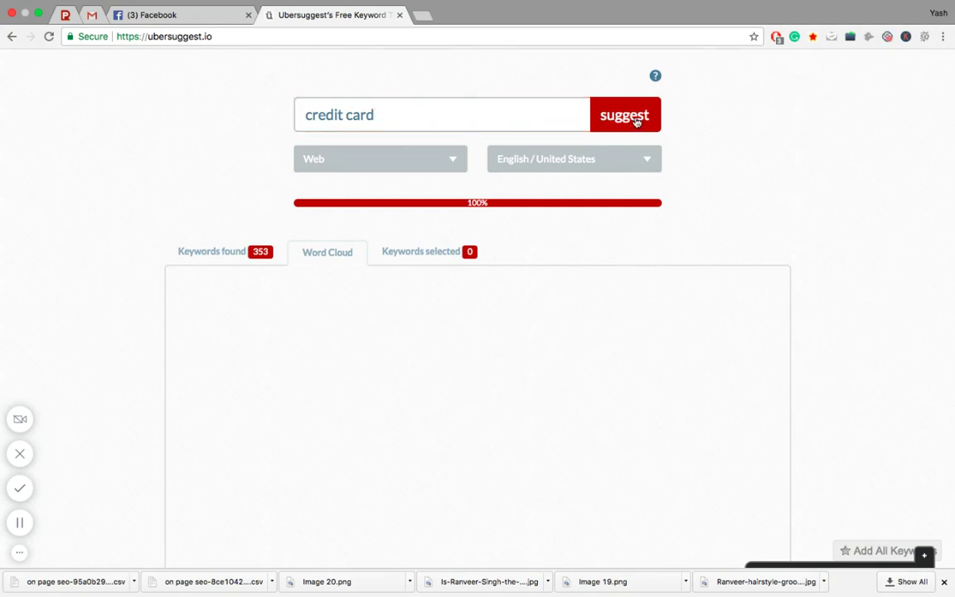
click(229, 252)
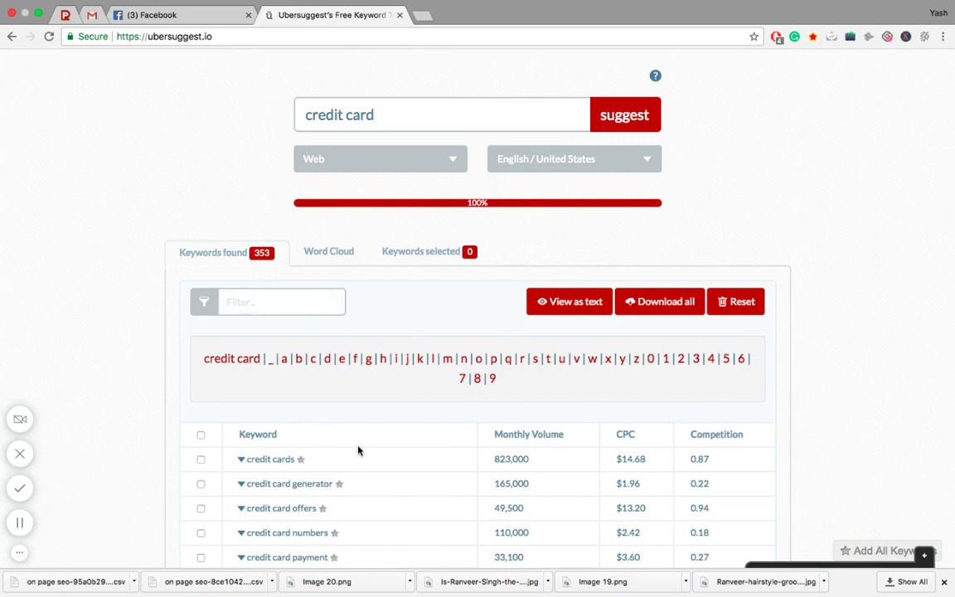
click(351, 249)
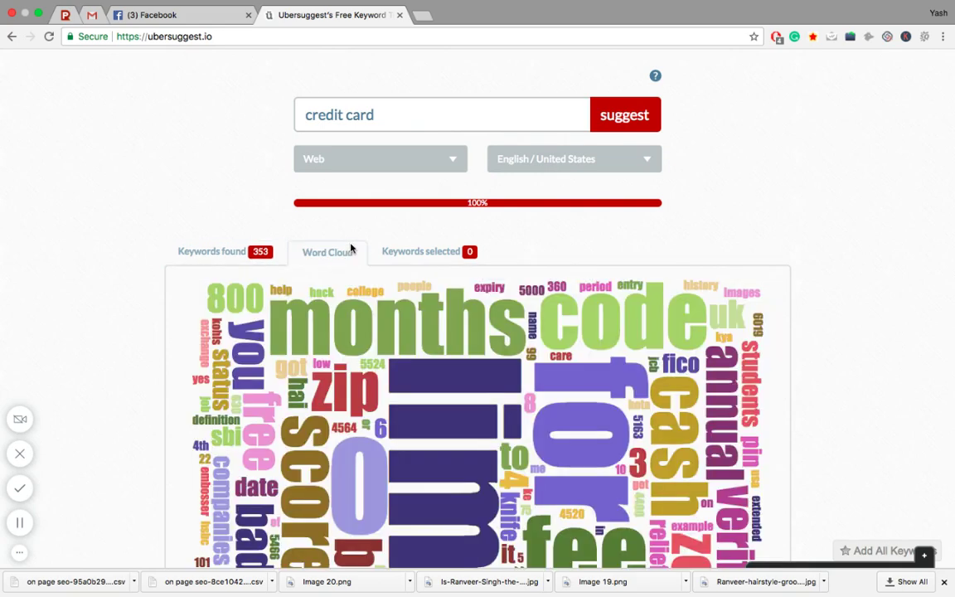
- Examine the "credit card" word cloud for prominent related terms that can be combined with the main keyword
scroll(406, 400, down, 2)
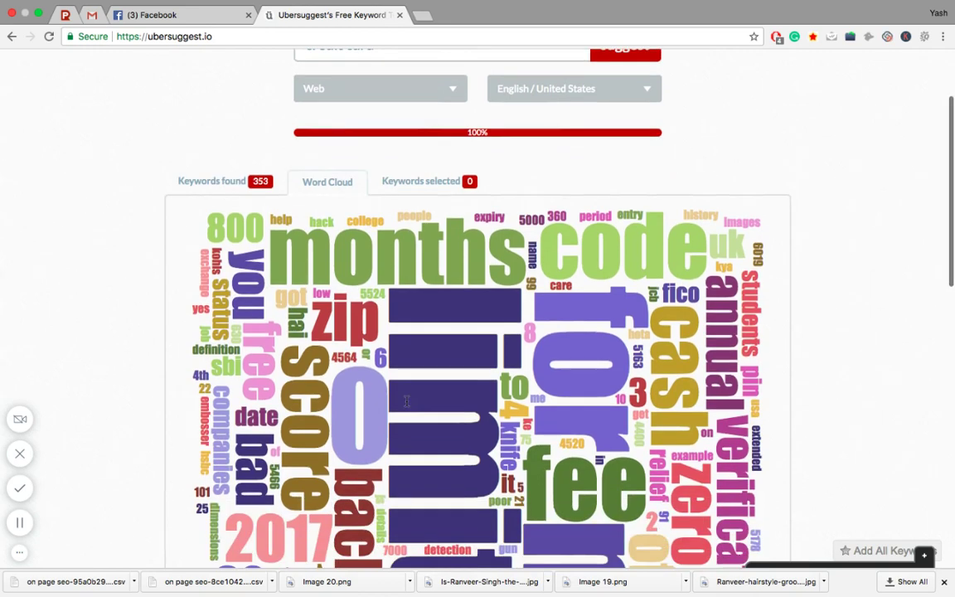
scroll(465, 262, up, 3)
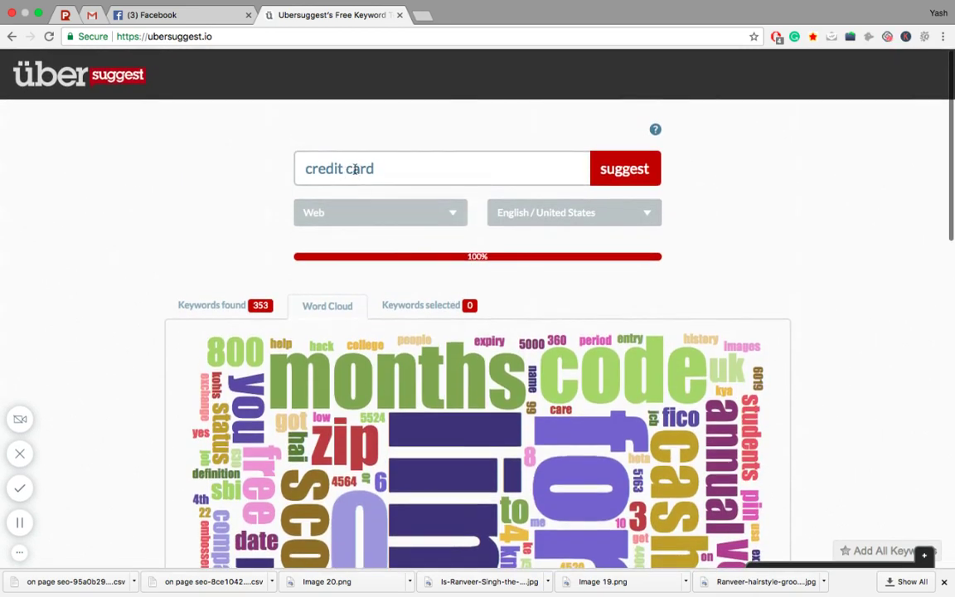
scroll(390, 253, down, 4)
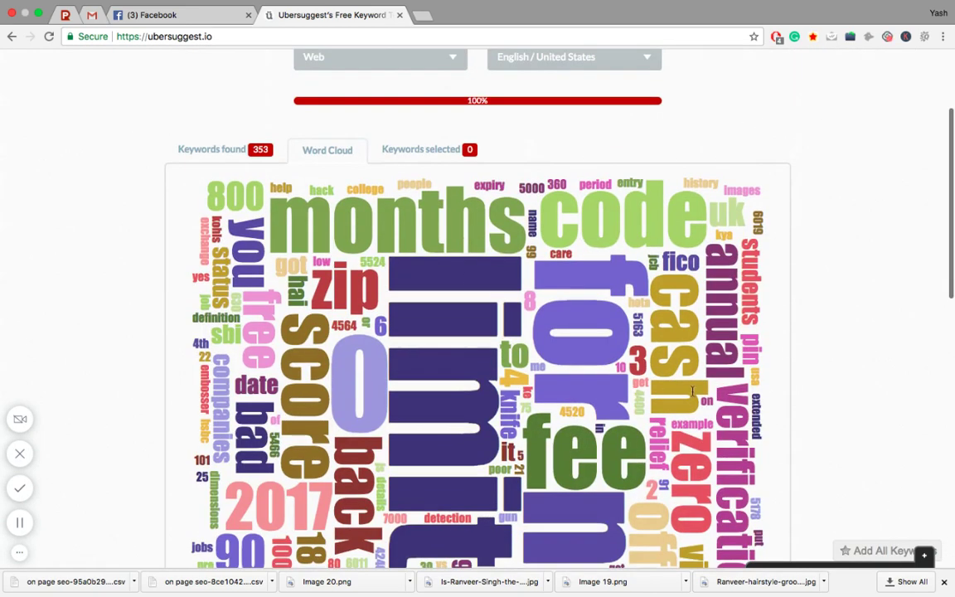
scroll(473, 312, down, 4)
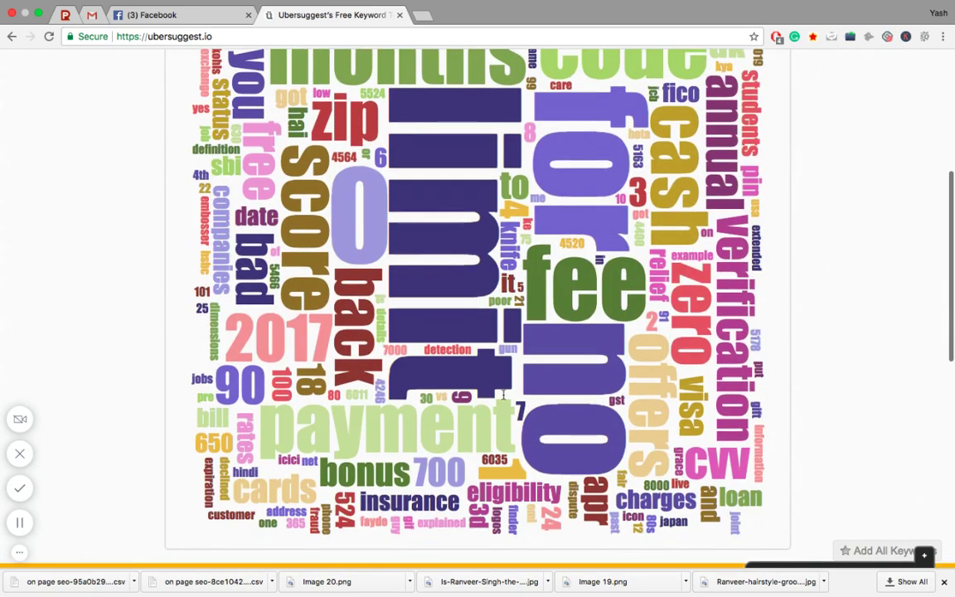
scroll(503, 396, down, 2)
scroll(412, 318, up, 4)
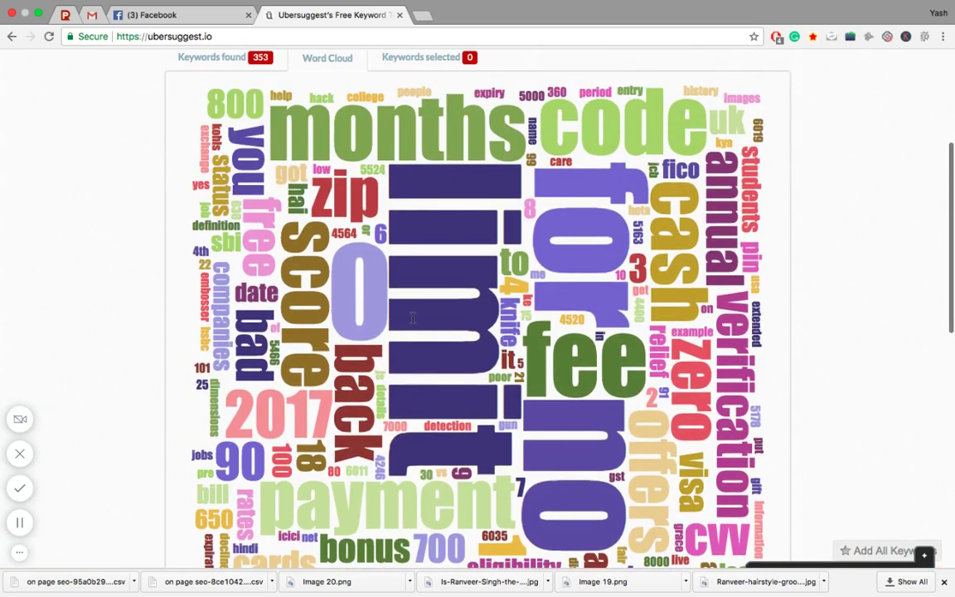
scroll(385, 240, up, 1)
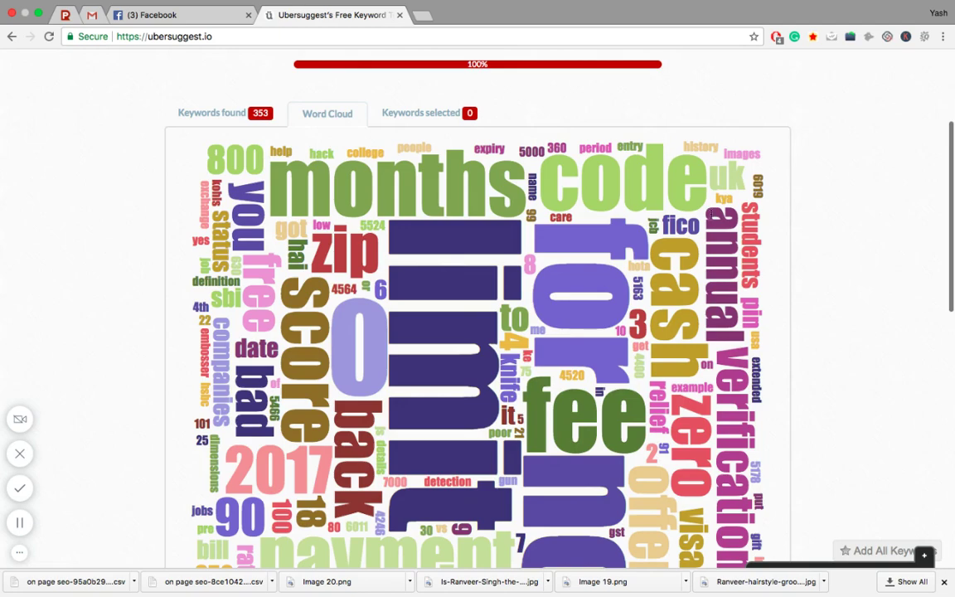
scroll(753, 340, down, 2)
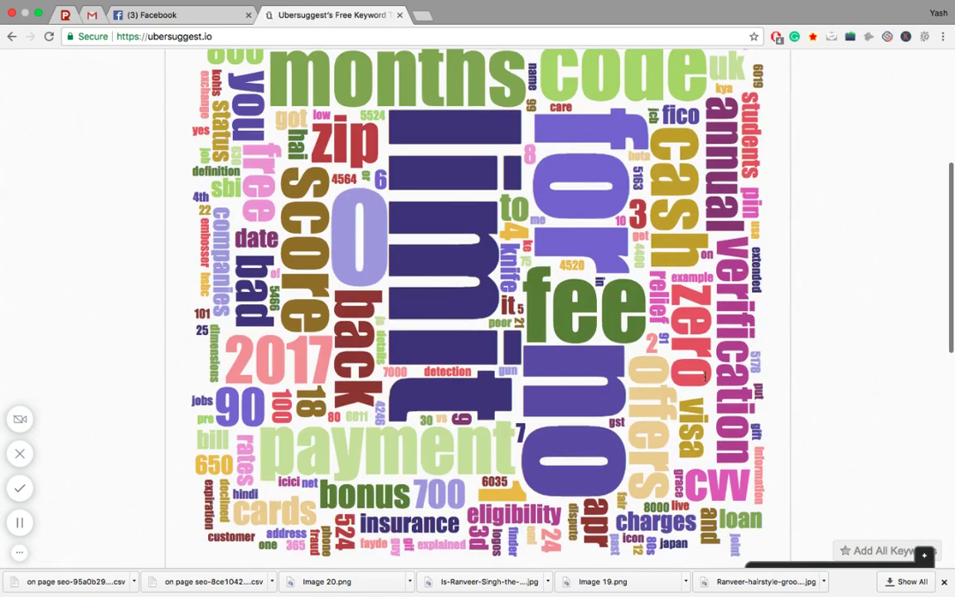
scroll(498, 414, up, 1)
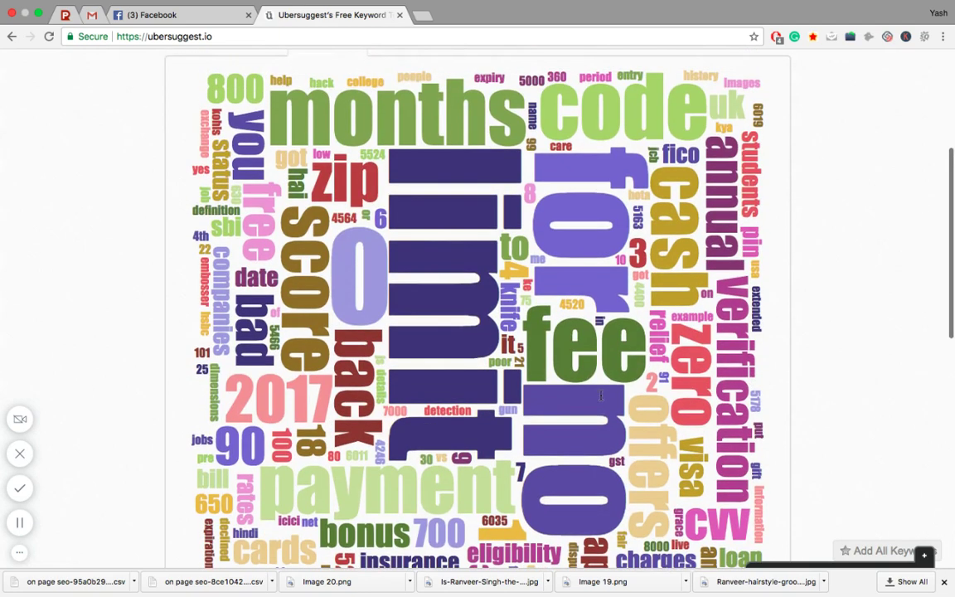
scroll(287, 445, down, 1)
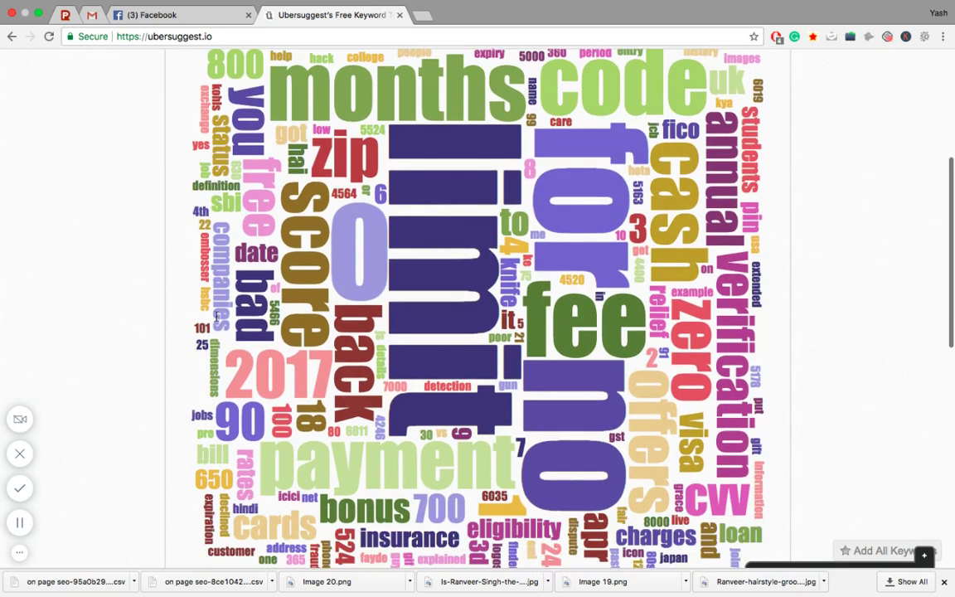
scroll(199, 360, up, 1)
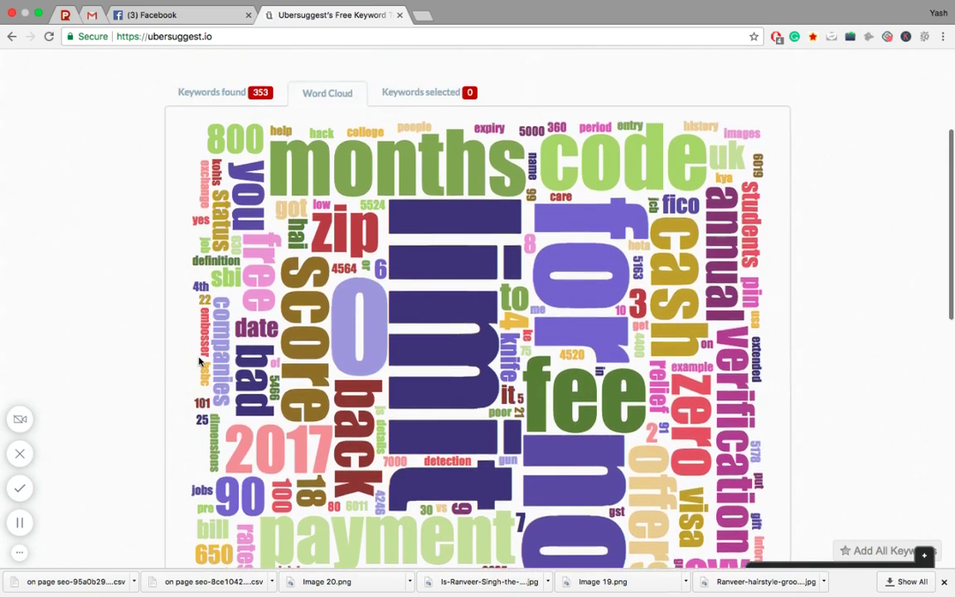
scroll(199, 361, up, 2)
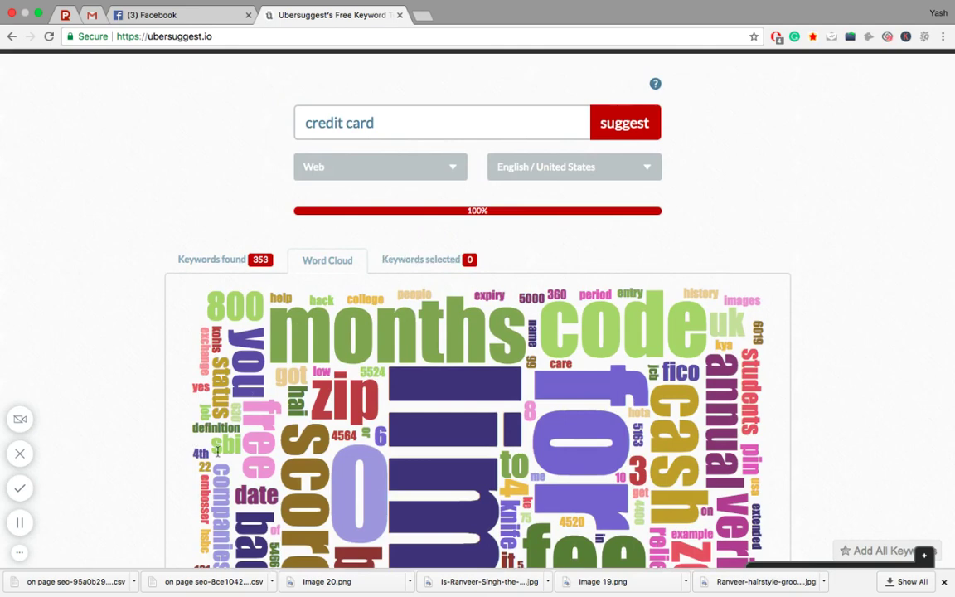
scroll(454, 341, down, 2)
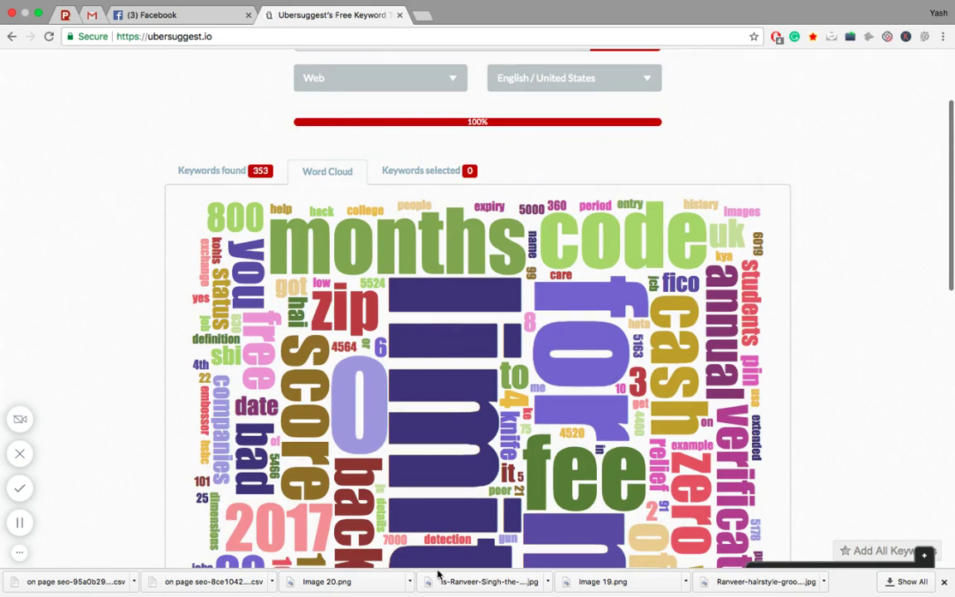
scroll(482, 408, down, 2)
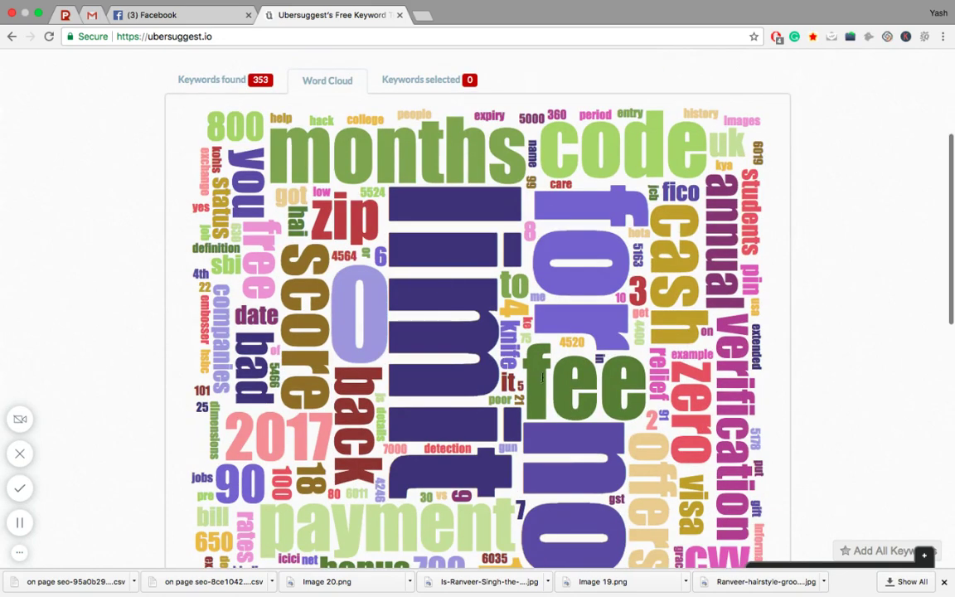
scroll(614, 390, down, 2)
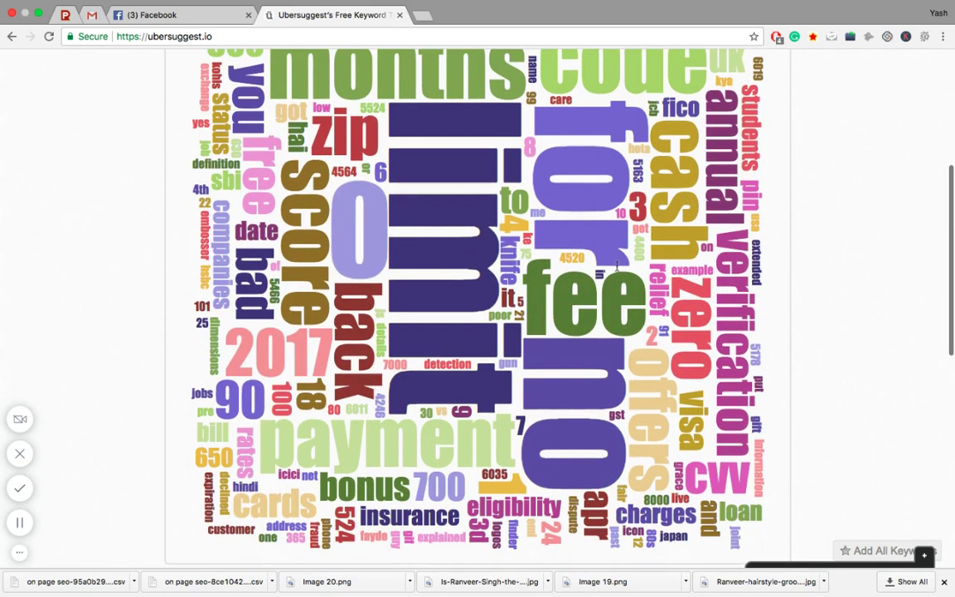
scroll(692, 307, up, 1)
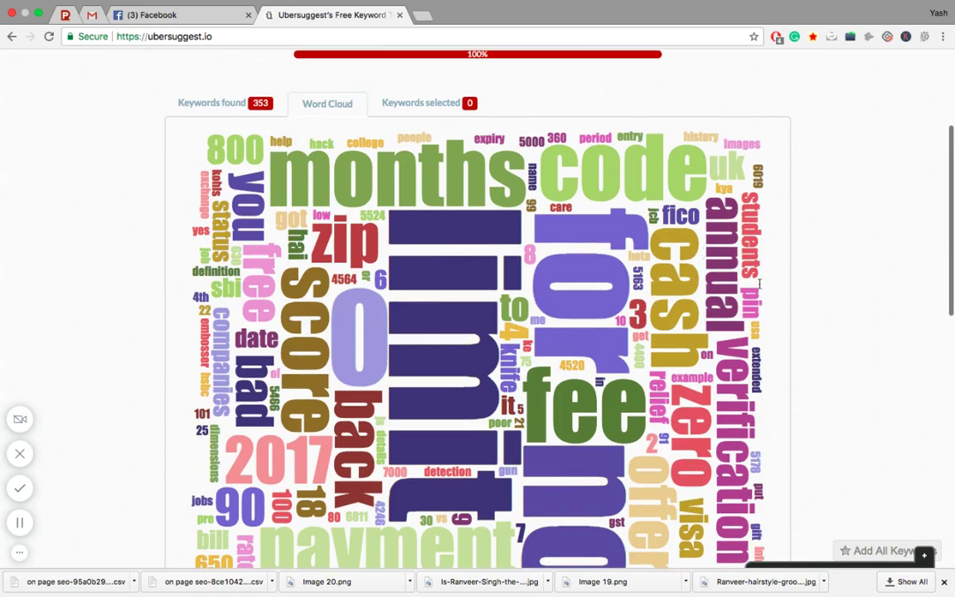
scroll(759, 285, up, 5)
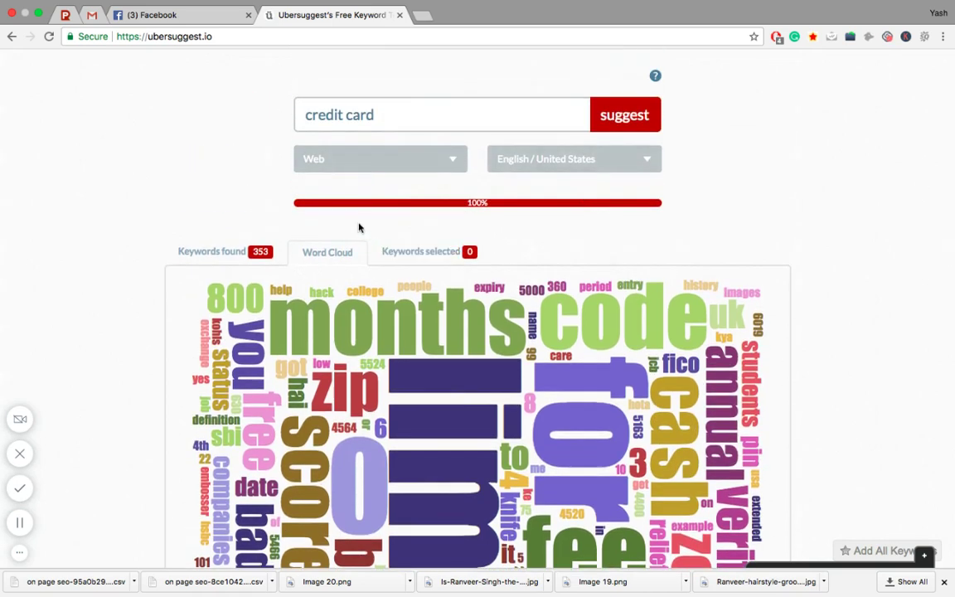
scroll(359, 227, up, 2)
scroll(249, 249, down, 1)
scroll(331, 264, up, 1)
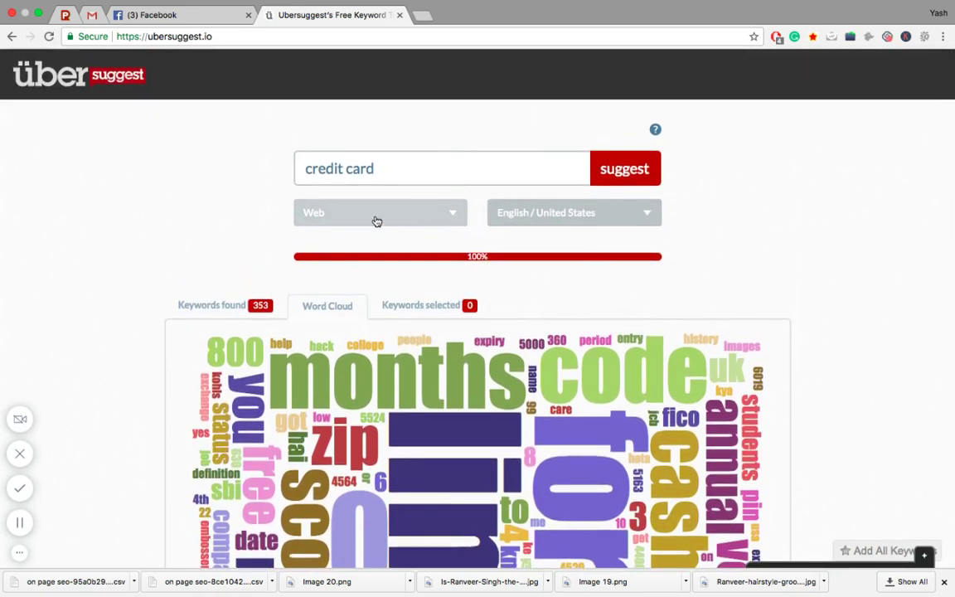
- Set the search source to YouTube, rerun the "credit card" suggestions, and show the found keywords
click(377, 221)
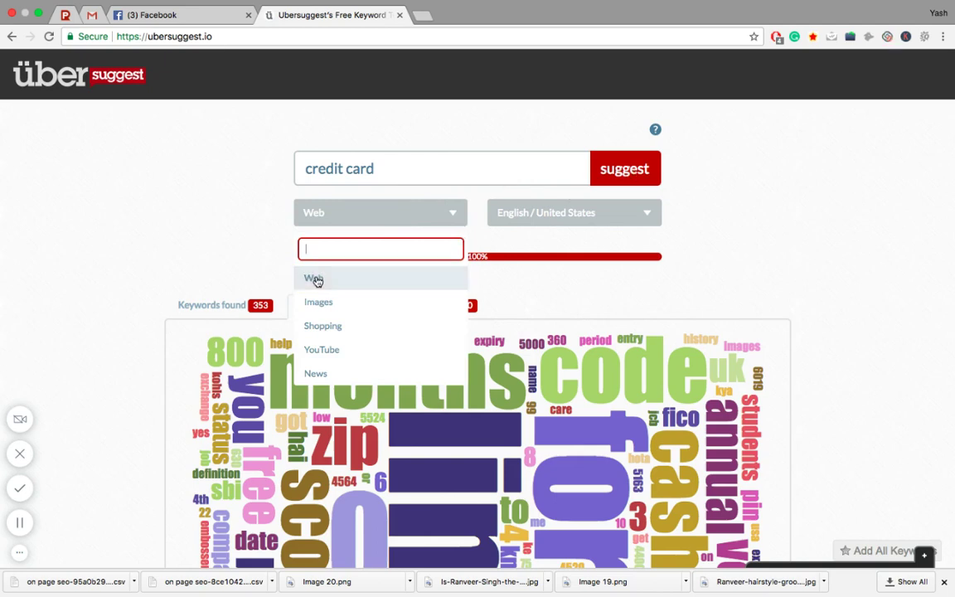
click(319, 350)
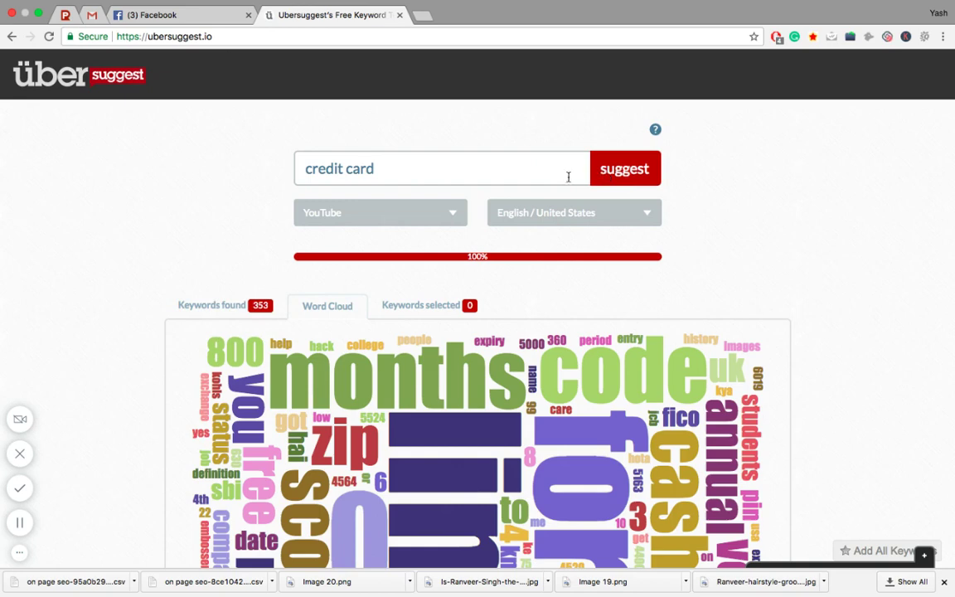
click(623, 172)
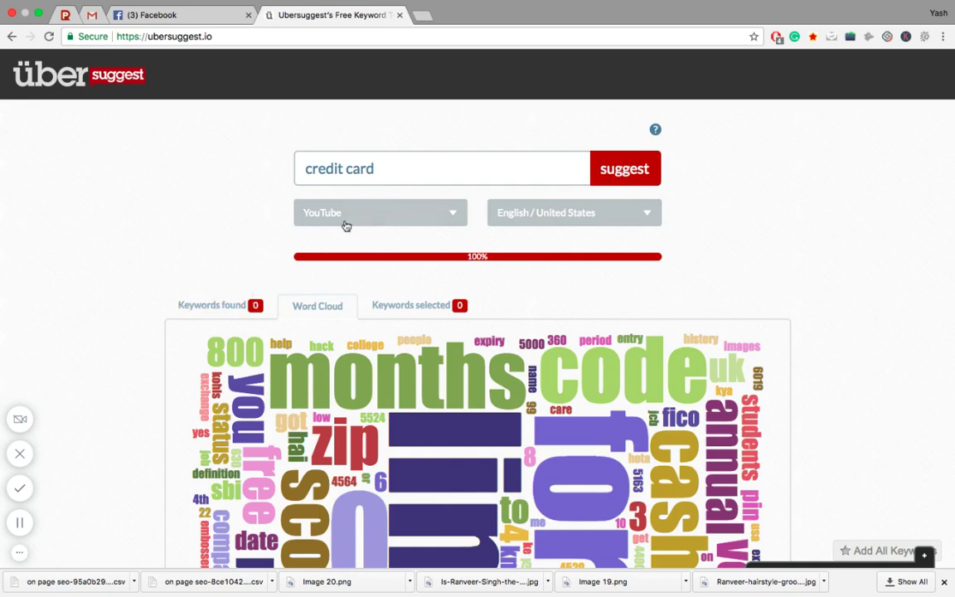
click(214, 306)
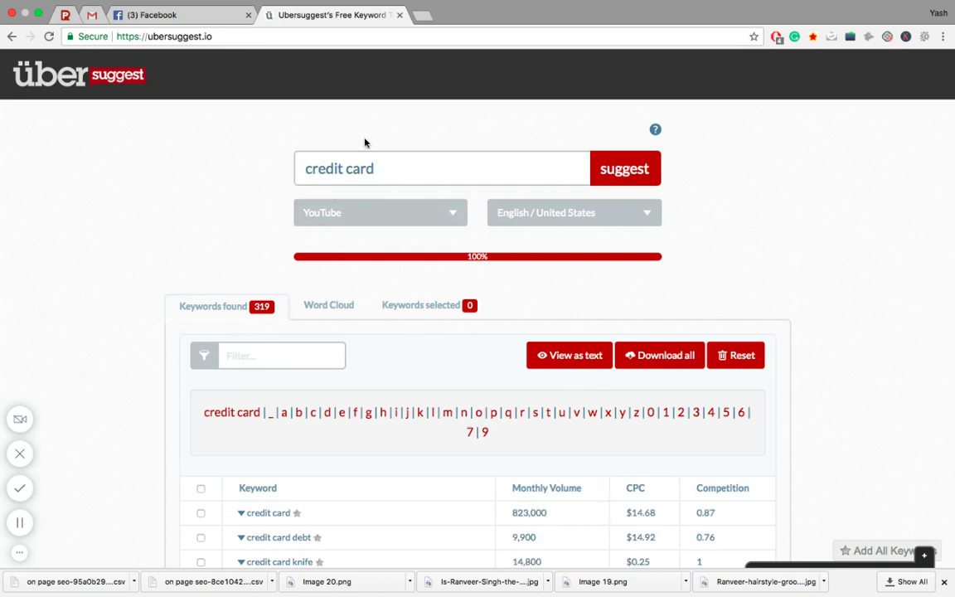
- Look through the YouTube keyword suggestions for "credit card" with their monthly volume, CPC and competition
scroll(384, 252, down, 3)
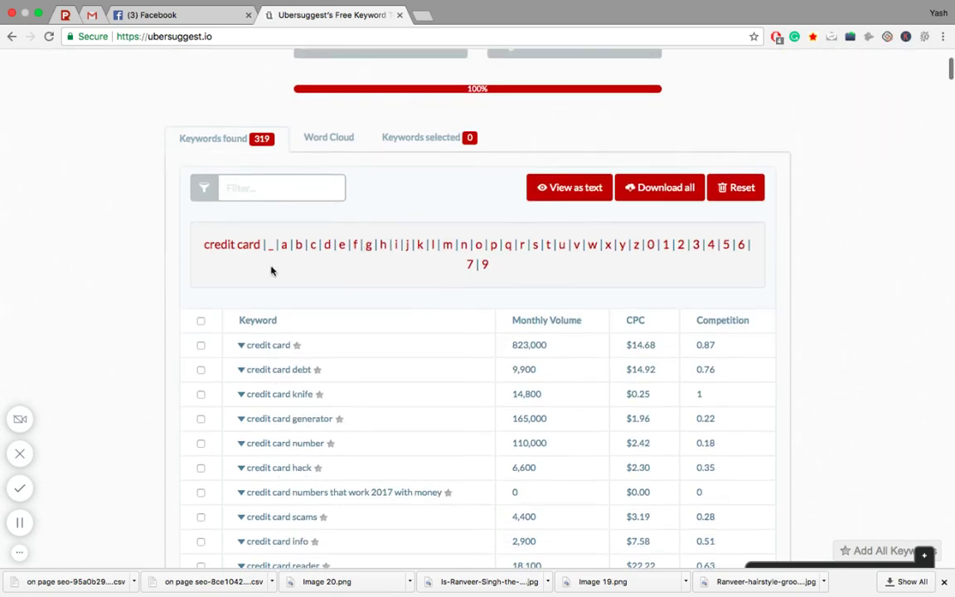
scroll(197, 199, down, 3)
scroll(346, 325, down, 4)
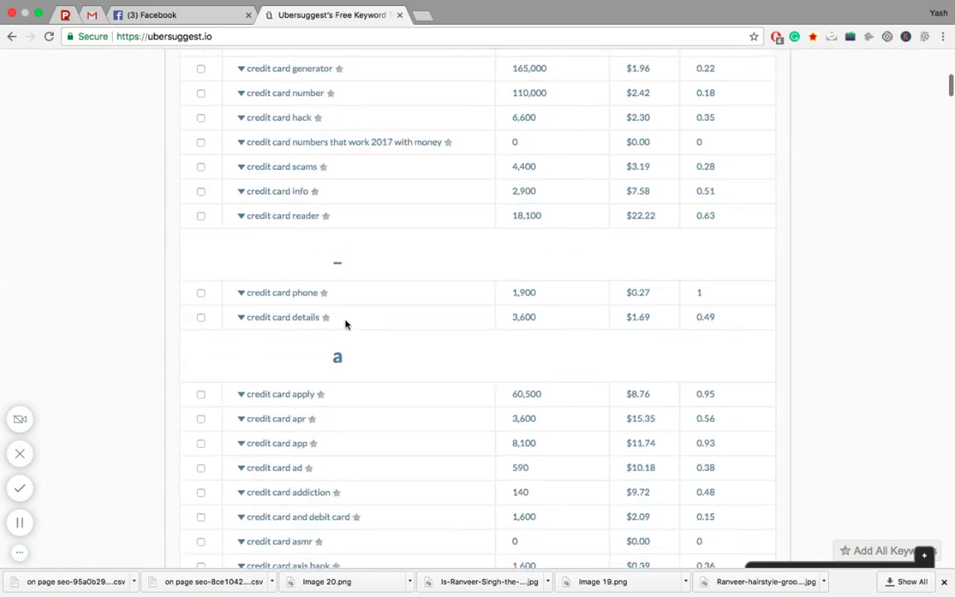
scroll(346, 324, down, 20)
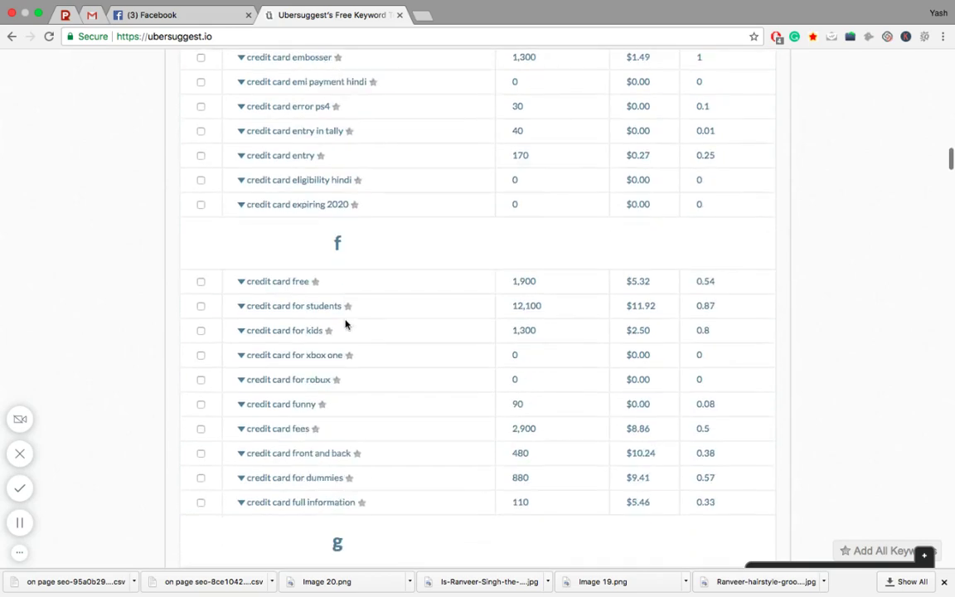
scroll(346, 325, down, 10)
scroll(346, 325, up, 20)
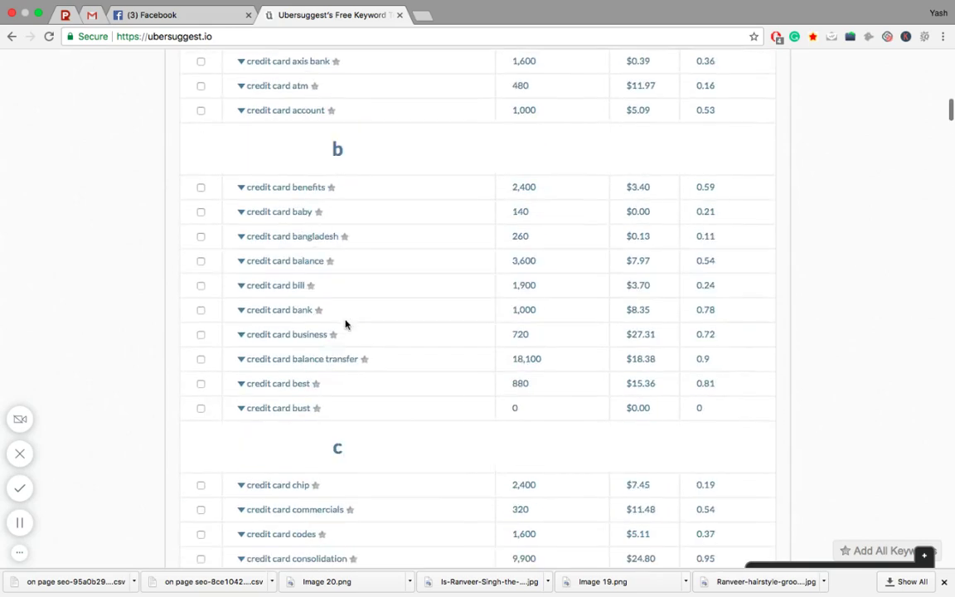
scroll(346, 324, up, 15)
- Look through the language and country options for the search and keep English / United States
click(589, 214)
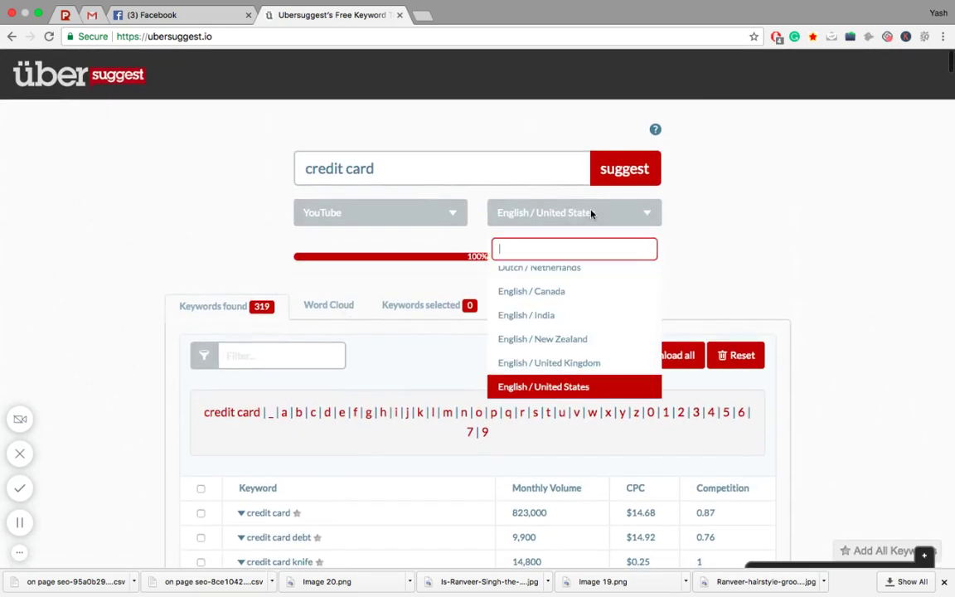
scroll(565, 367, down, 1)
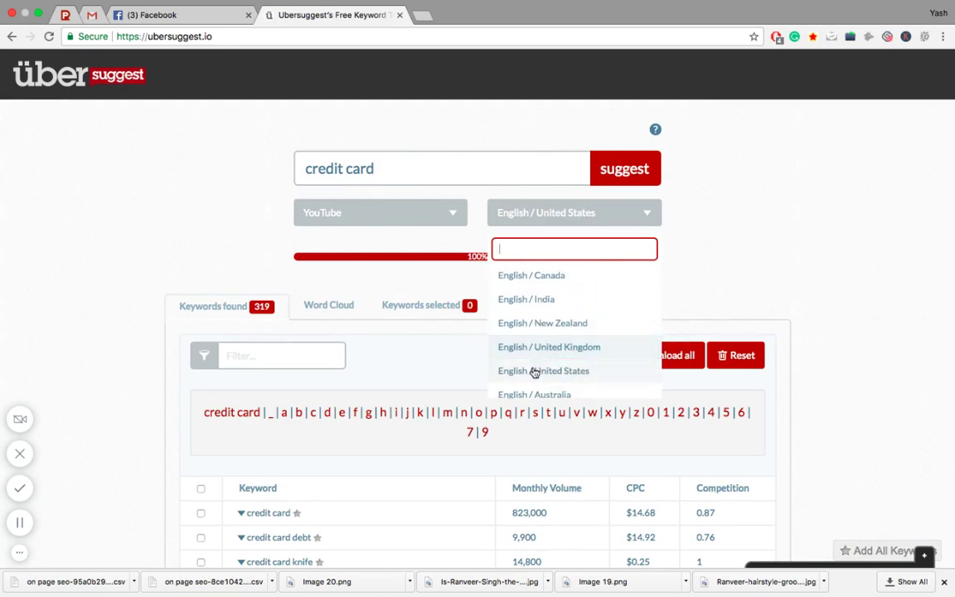
click(534, 372)
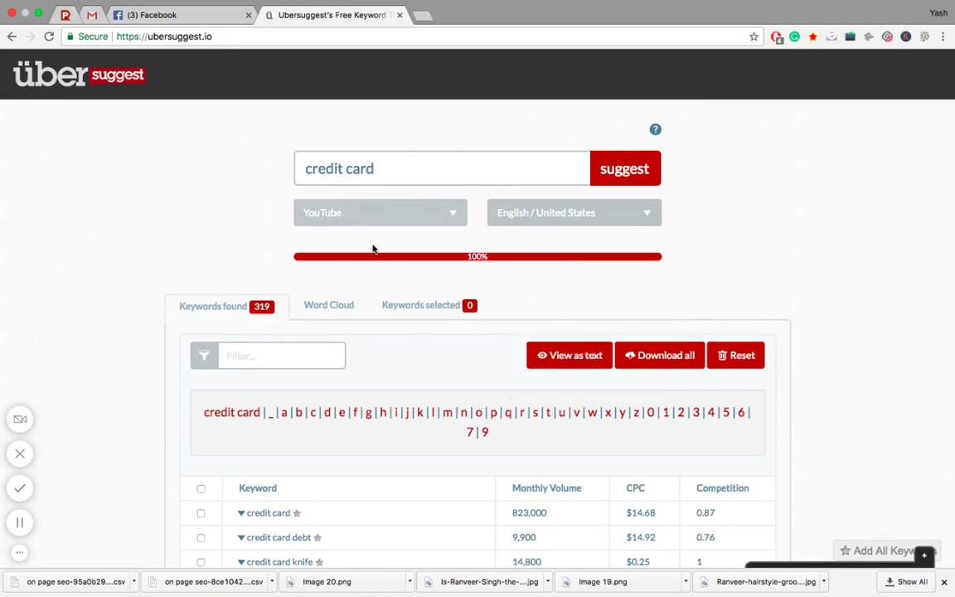
- Check the selected keywords list, and select credit card, credit card debt, credit card knife, credit card generator and credit card number among the found keywords
click(418, 305)
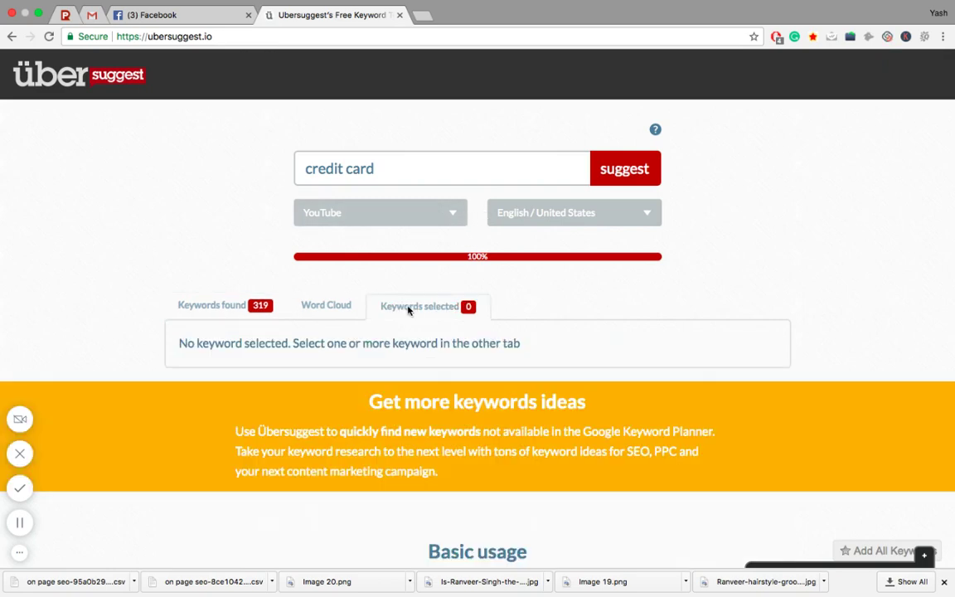
click(237, 310)
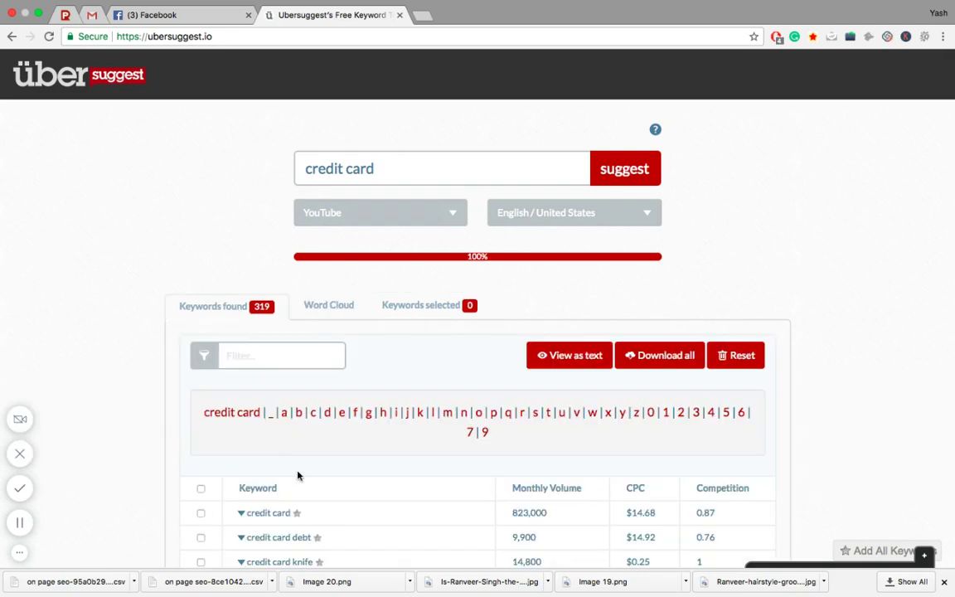
scroll(273, 448, down, 3)
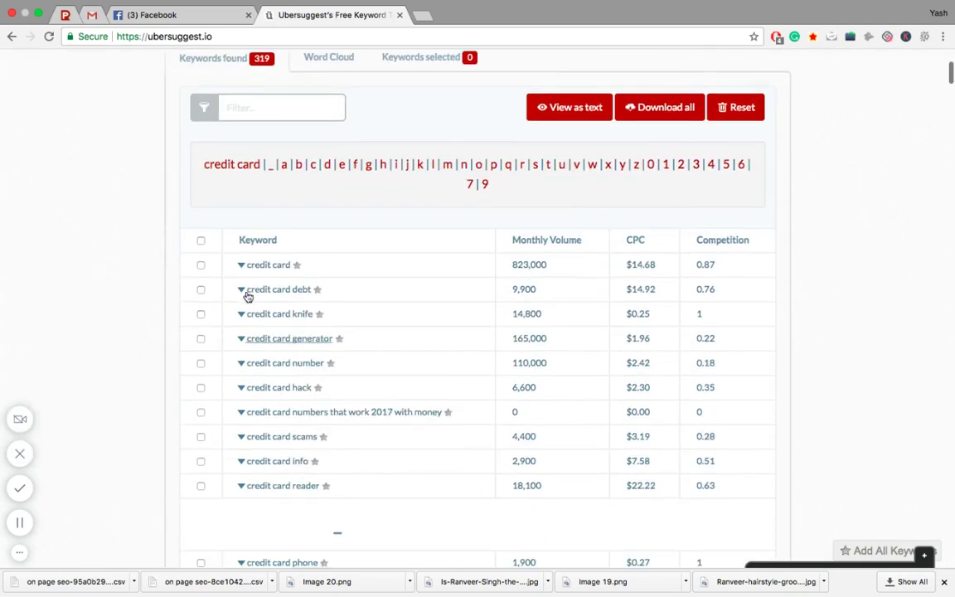
click(200, 265)
click(201, 289)
click(201, 314)
click(200, 340)
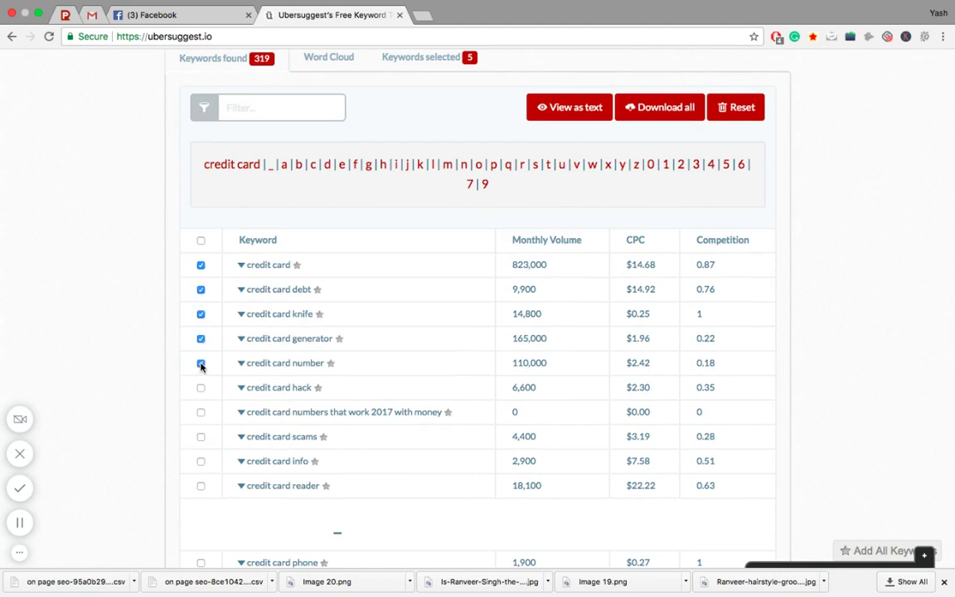
- Download all the selected keywords as a CSV file and open the downloaded file
scroll(282, 257, up, 2)
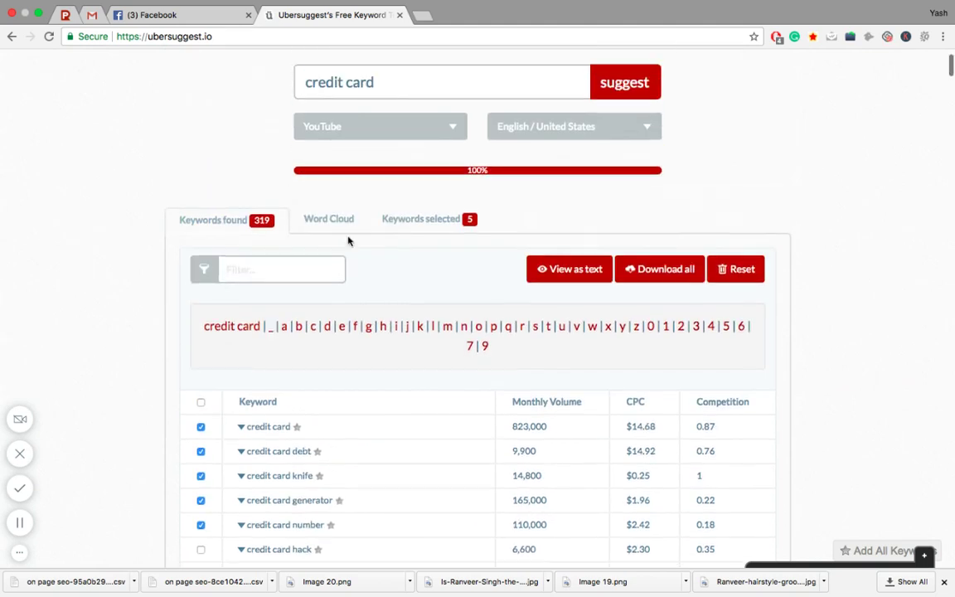
click(403, 224)
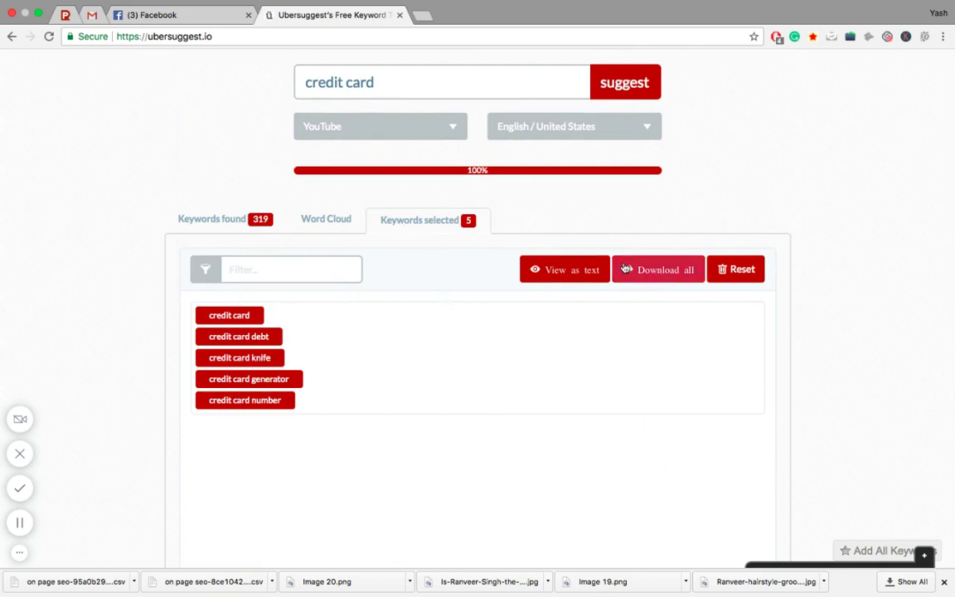
click(673, 274)
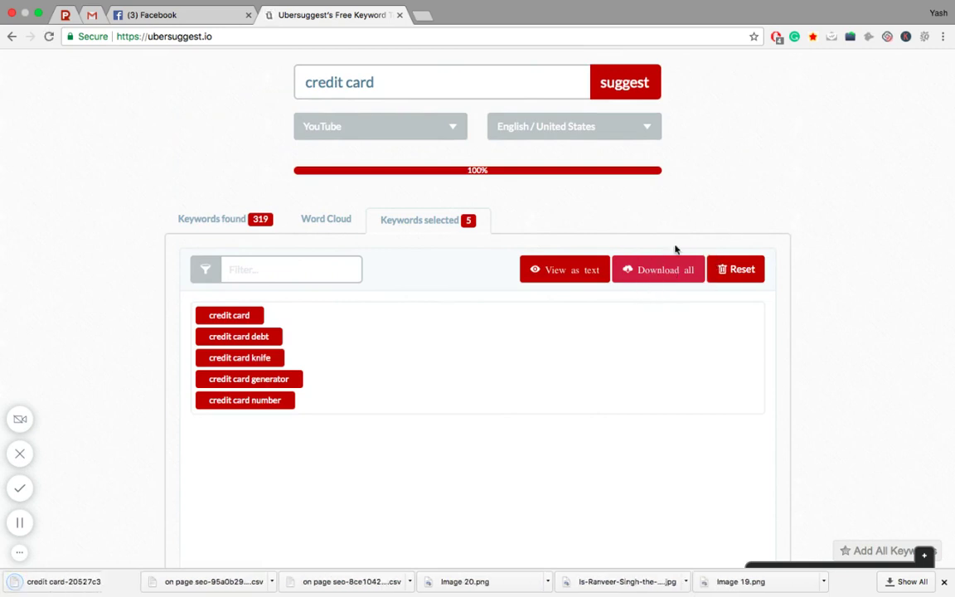
click(58, 584)
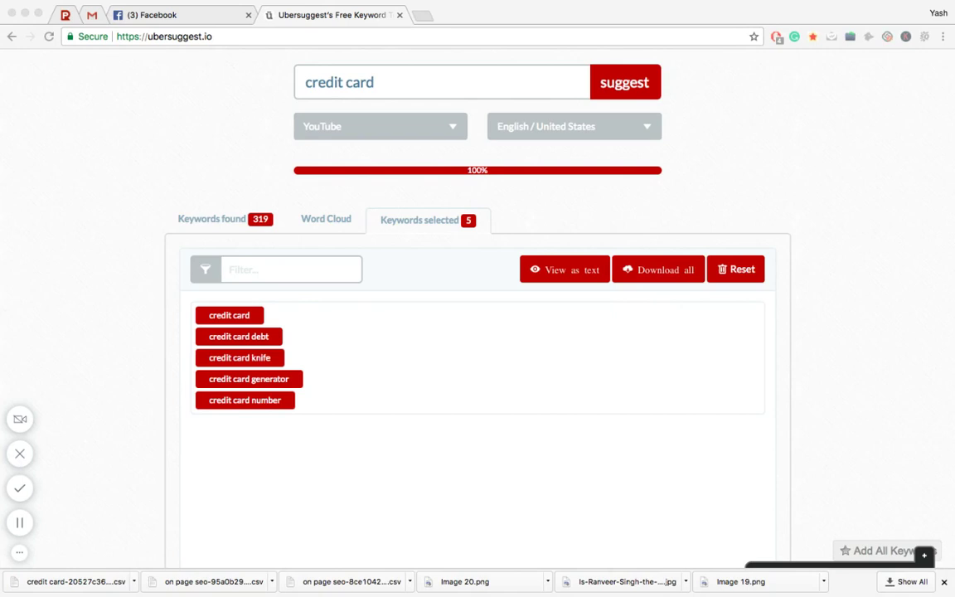
click(132, 165)
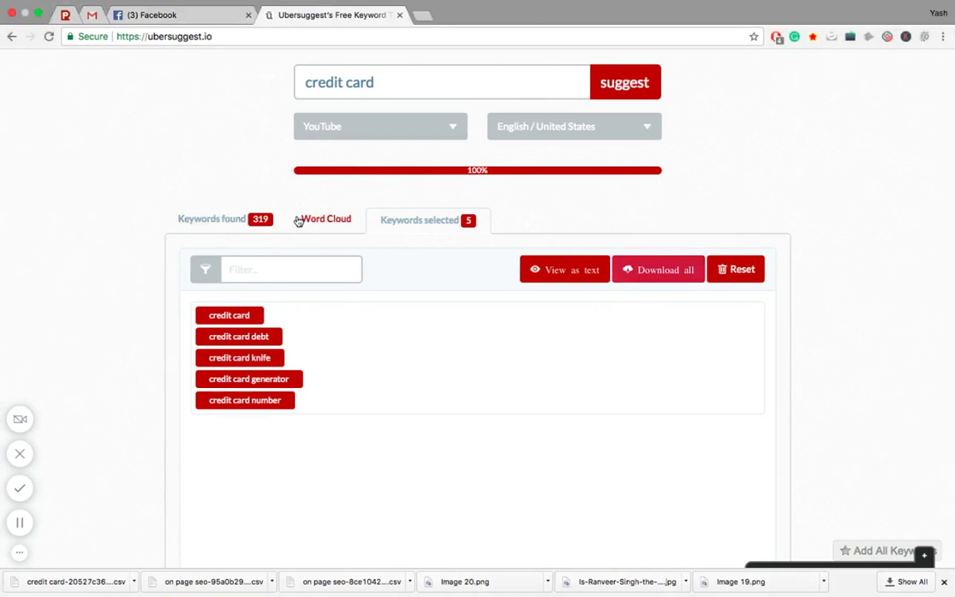
- Return to the found keywords, open the Google Trends data for the keyword "credit card", and close it
click(214, 220)
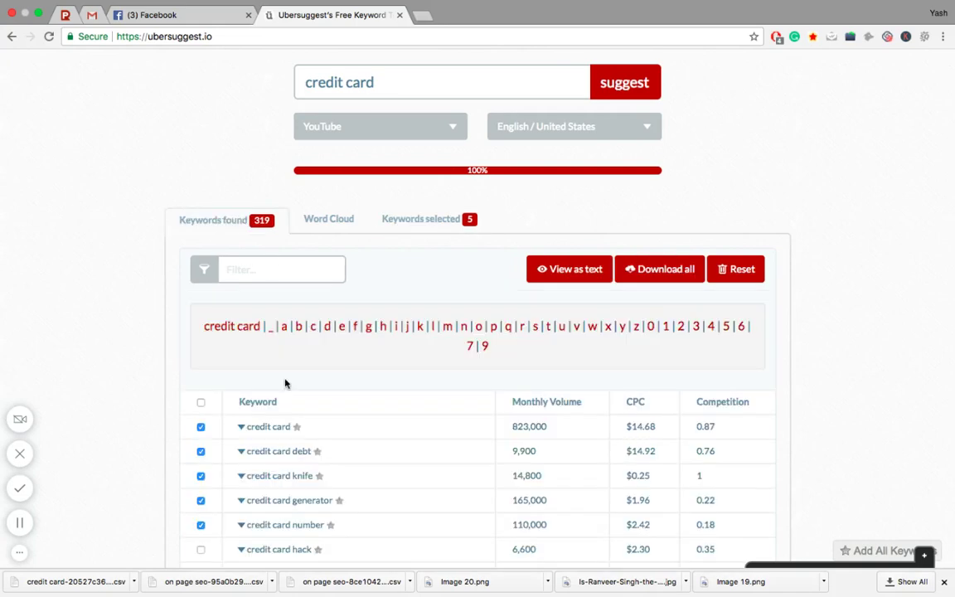
scroll(258, 457, down, 2)
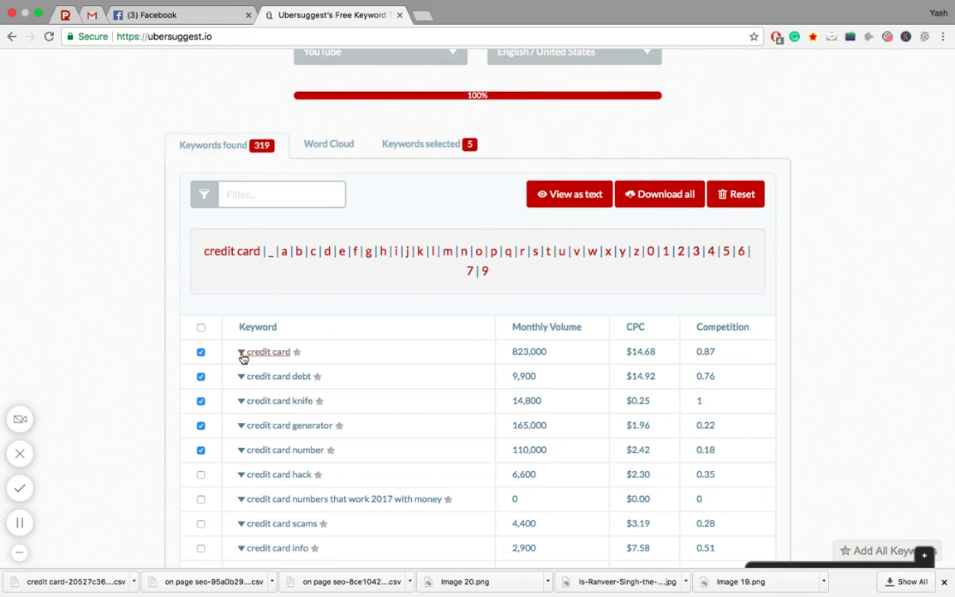
scroll(243, 357, up, 3)
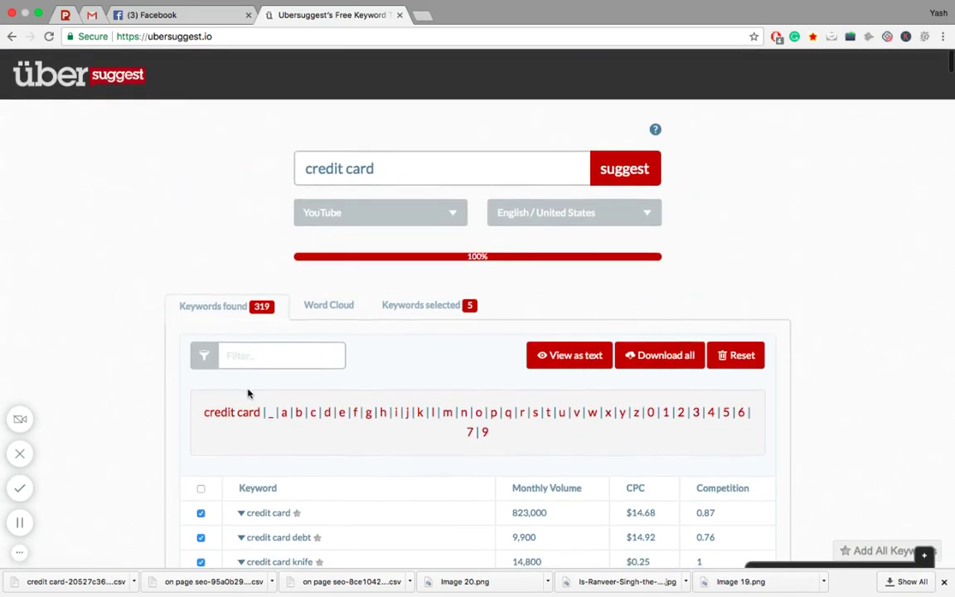
scroll(243, 356, down, 2)
scroll(241, 420, up, 3)
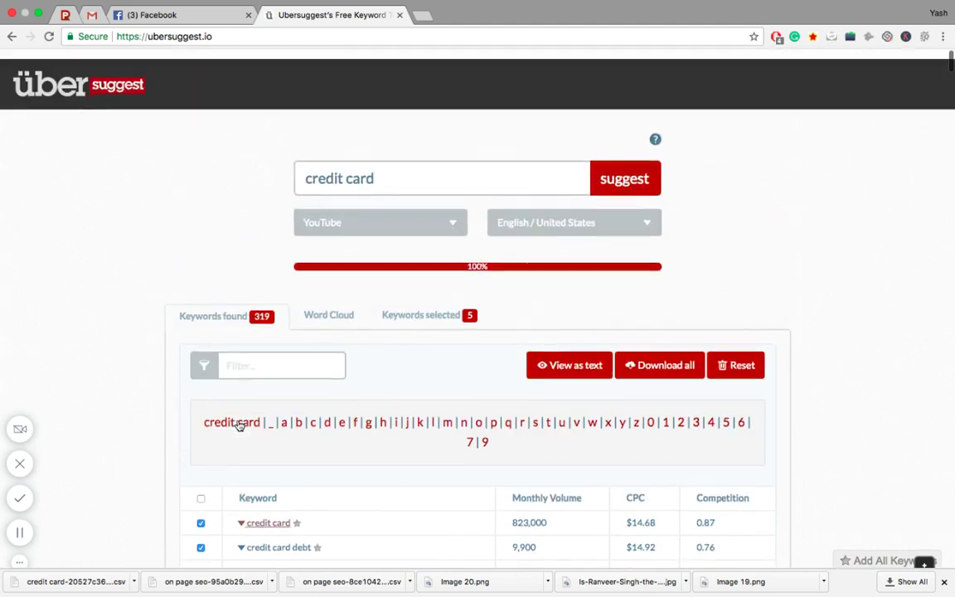
scroll(260, 438, down, 3)
click(241, 371)
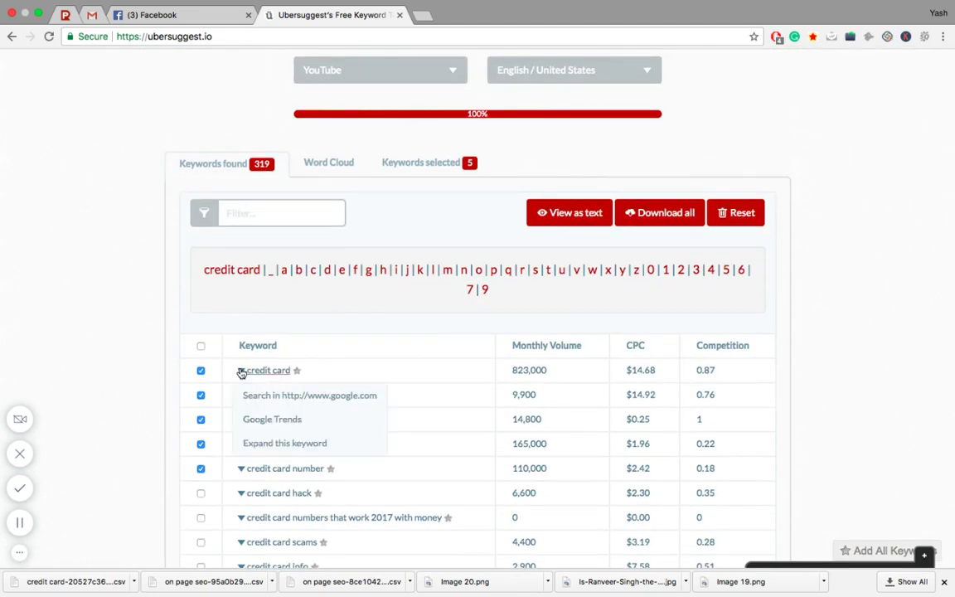
click(248, 424)
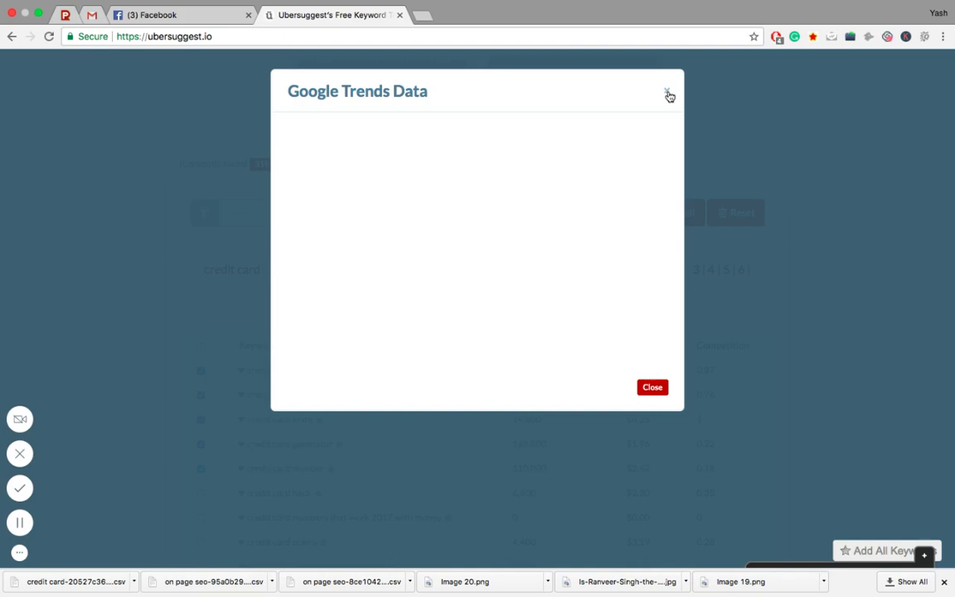
click(669, 96)
- Review the found "credit card" keywords with their monthly volume, CPC and competition, and recheck the selected keywords list
scroll(484, 260, up, 3)
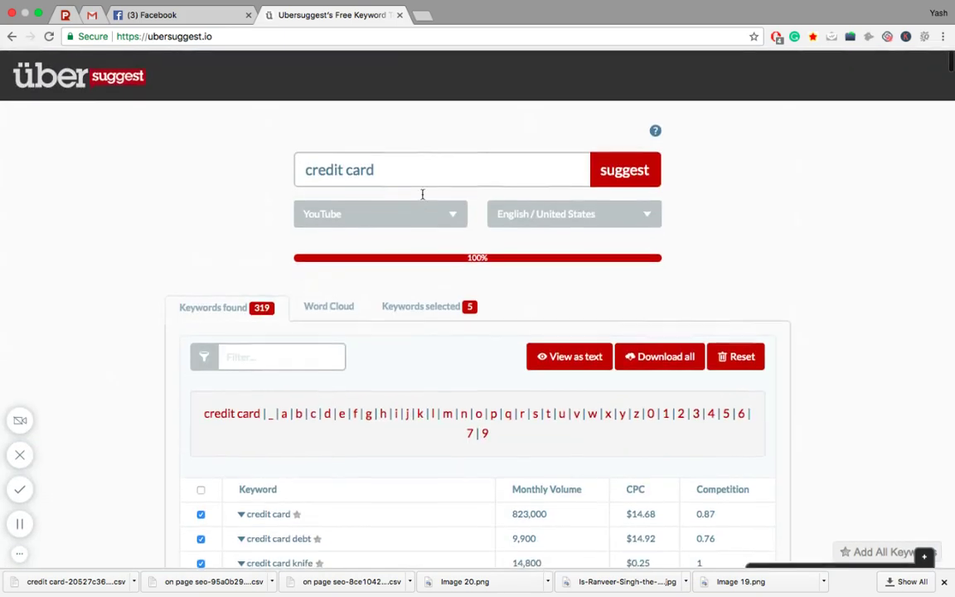
scroll(299, 348, down, 20)
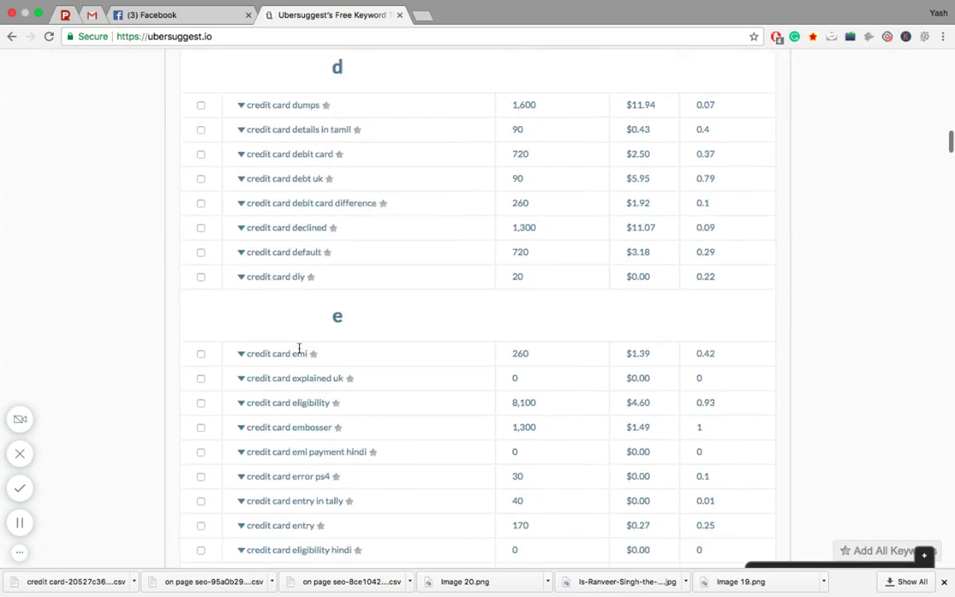
scroll(300, 348, up, 20)
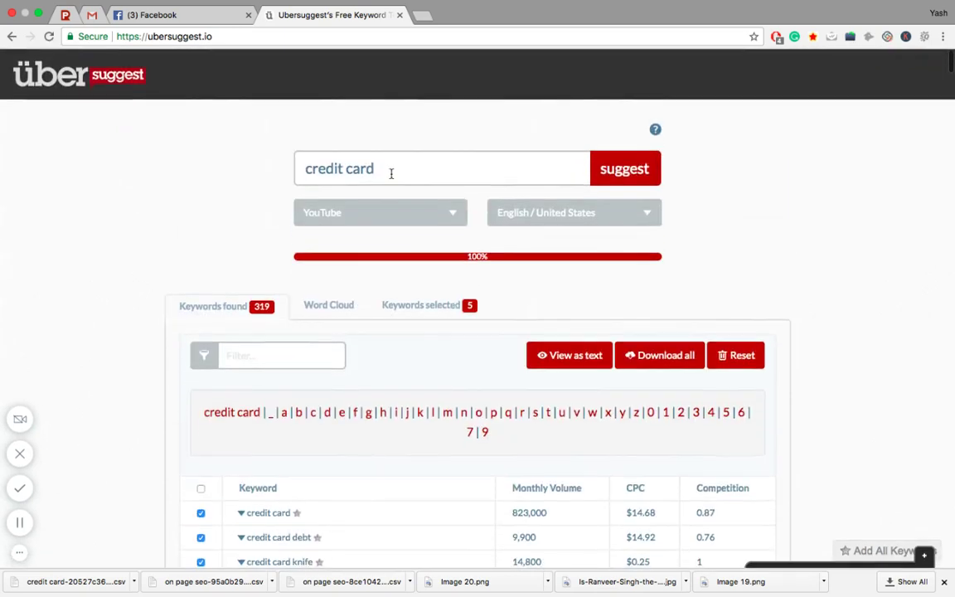
double_click(389, 173)
triple_click(389, 173)
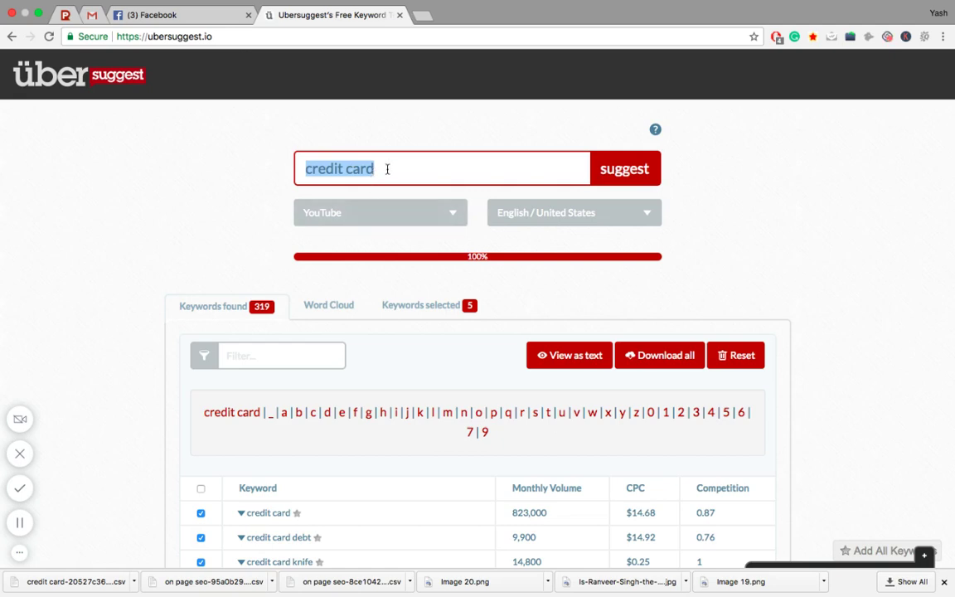
scroll(414, 377, down, 5)
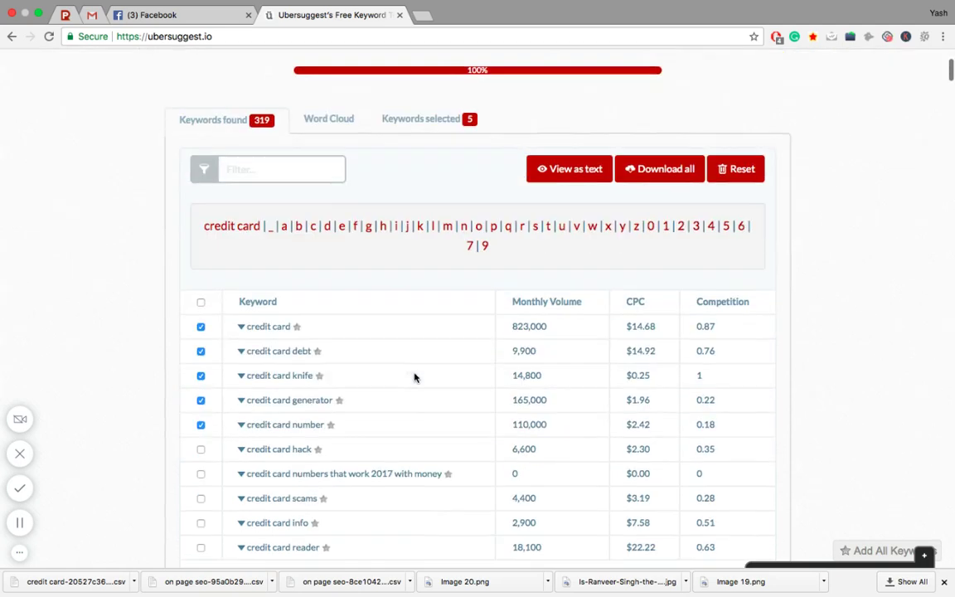
scroll(564, 454, down, 3)
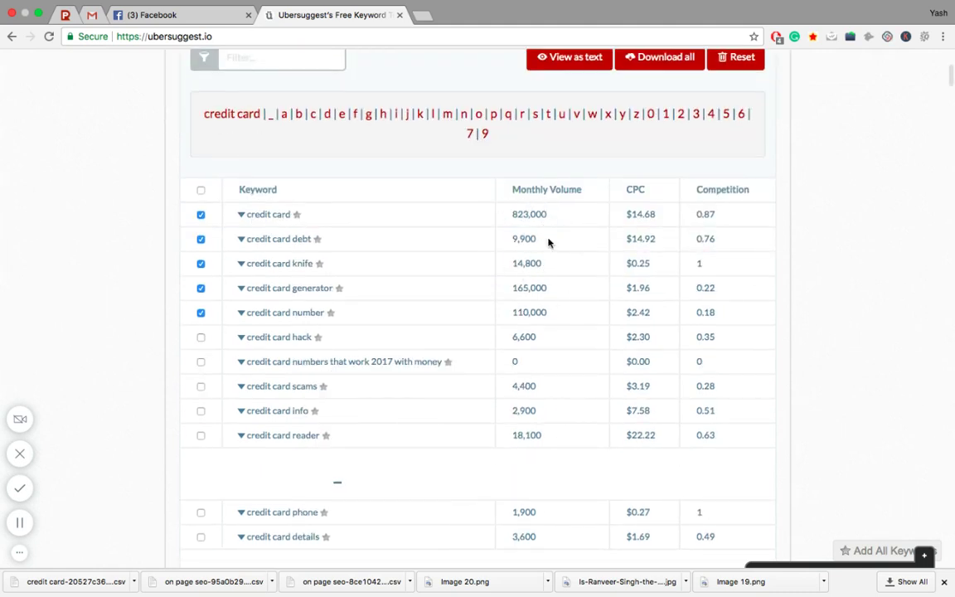
scroll(548, 242, down, 1)
scroll(548, 242, up, 5)
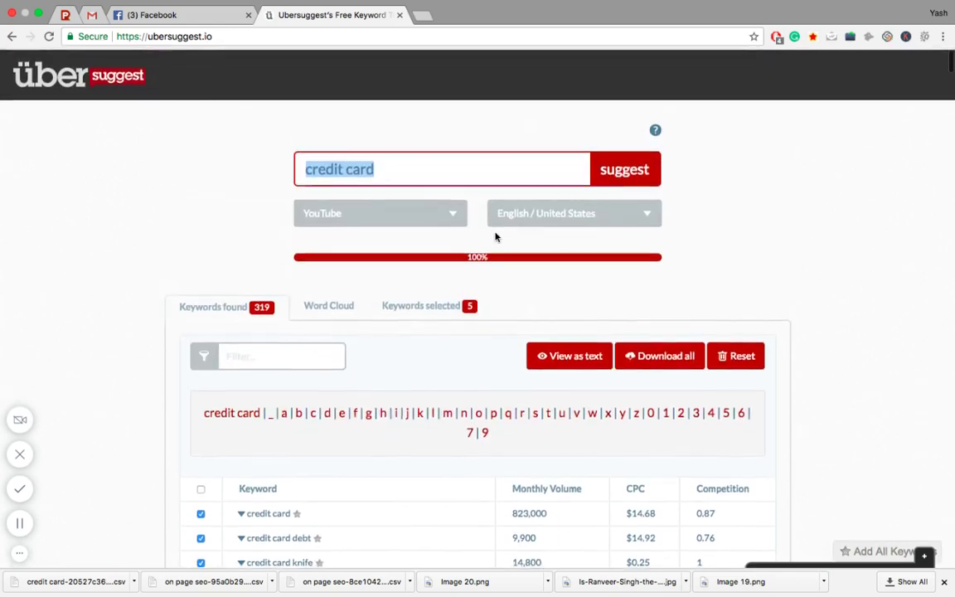
click(426, 307)
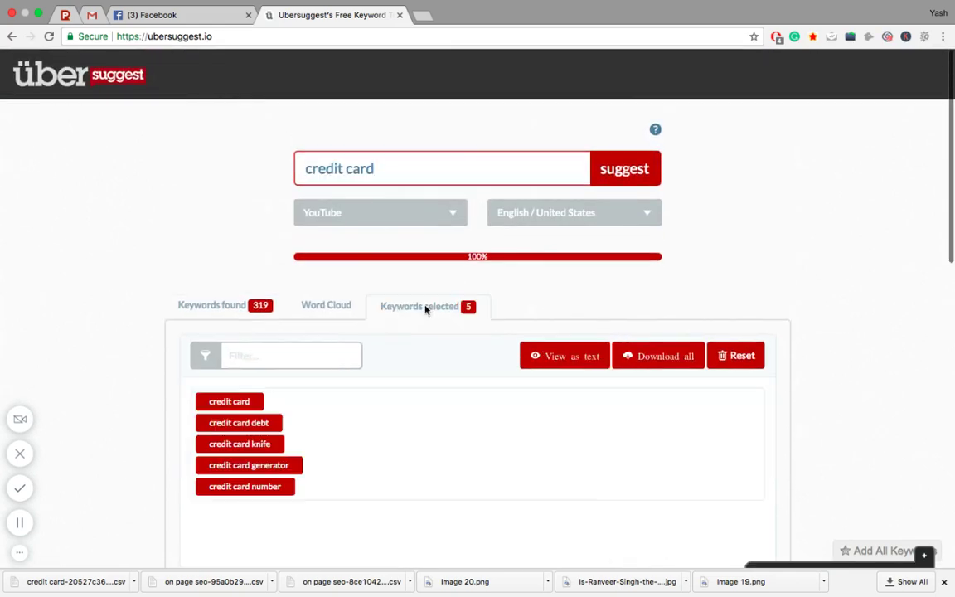
click(197, 306)
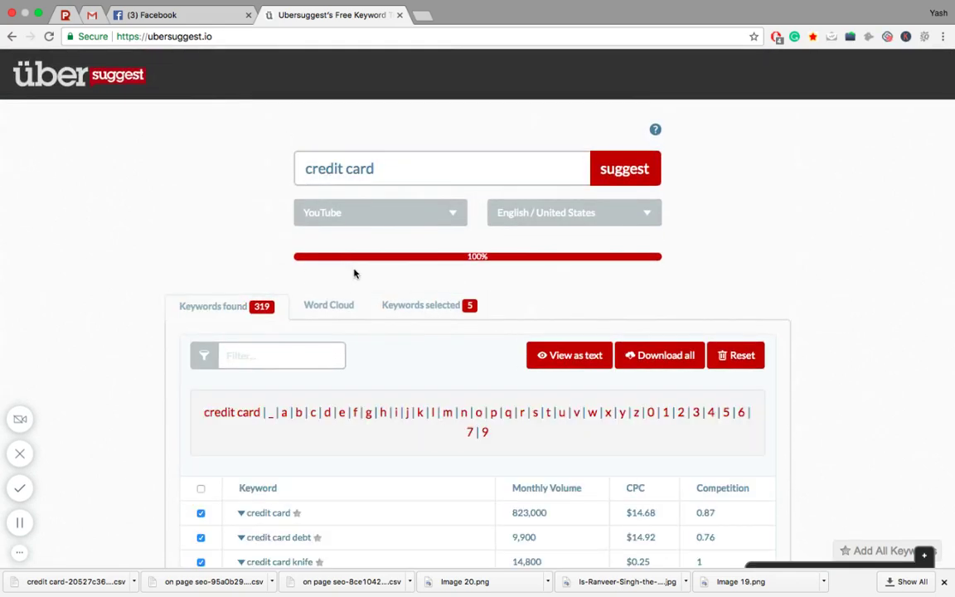